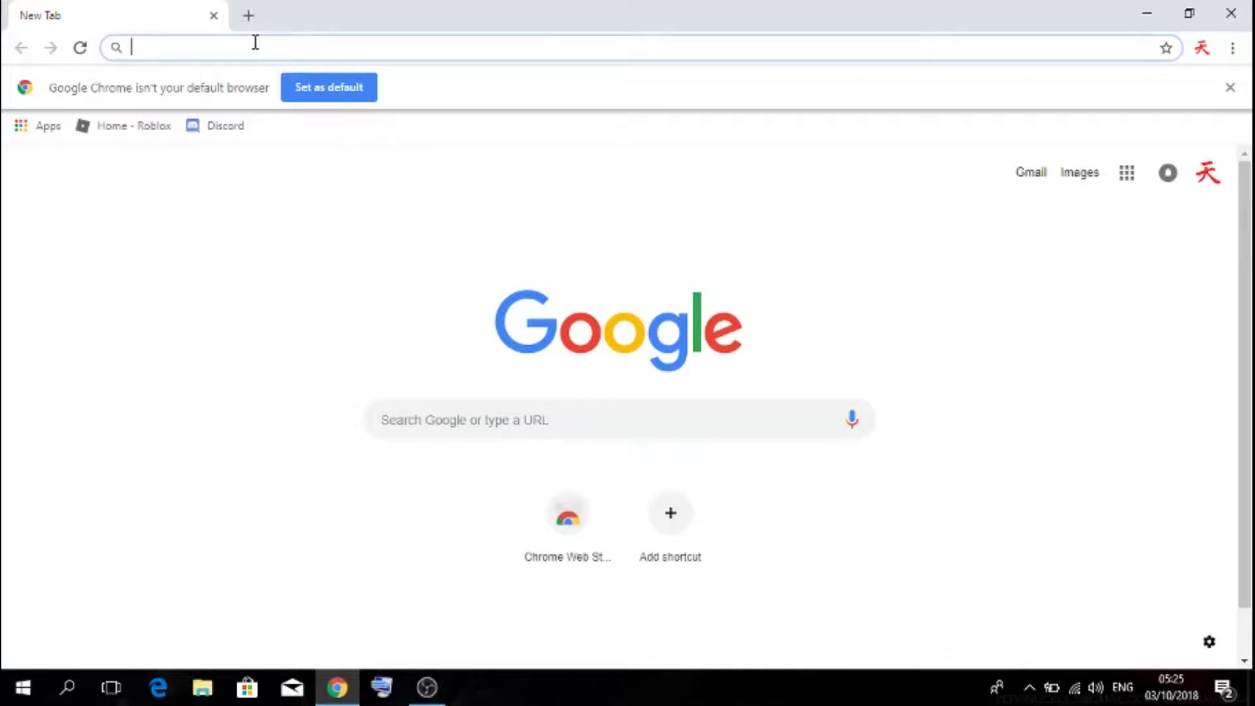
Step: Search Google for 'mugen 1.1 download' and, in a second tab, 'mugen 1.1 characters download'
{"action": "type", "text": "mugen"}
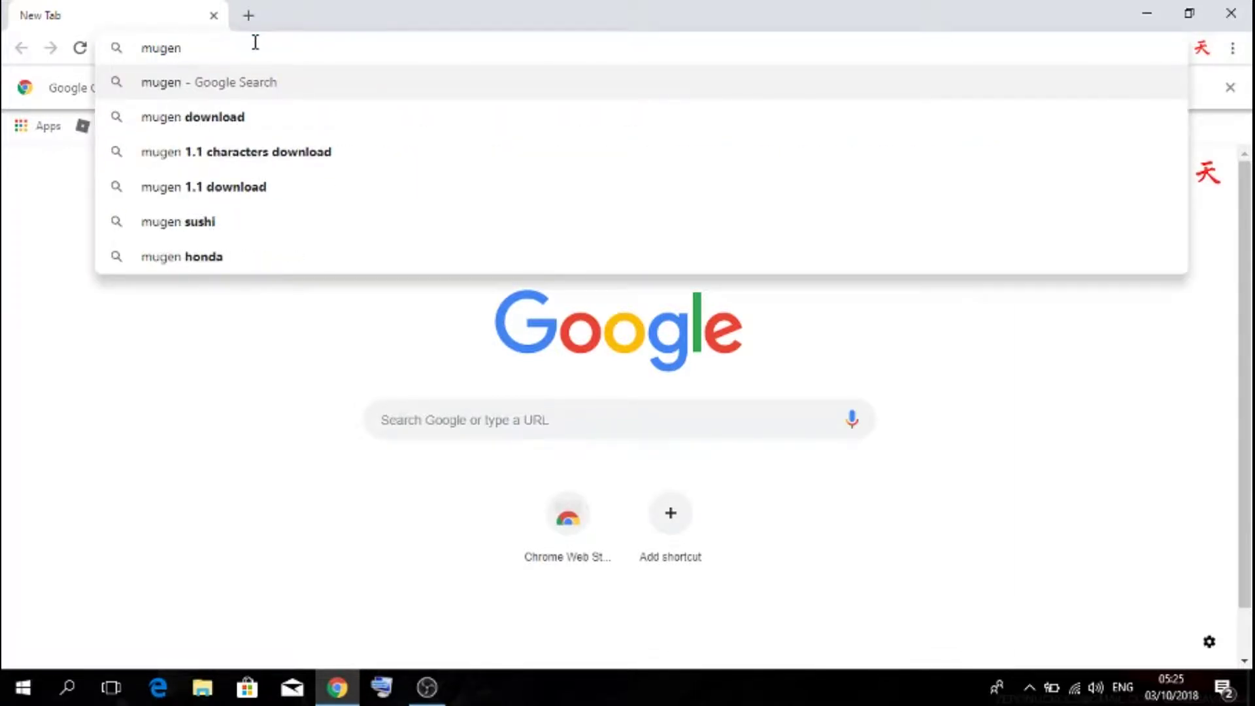
{"action": "left_click", "coordinate": [203, 191]}
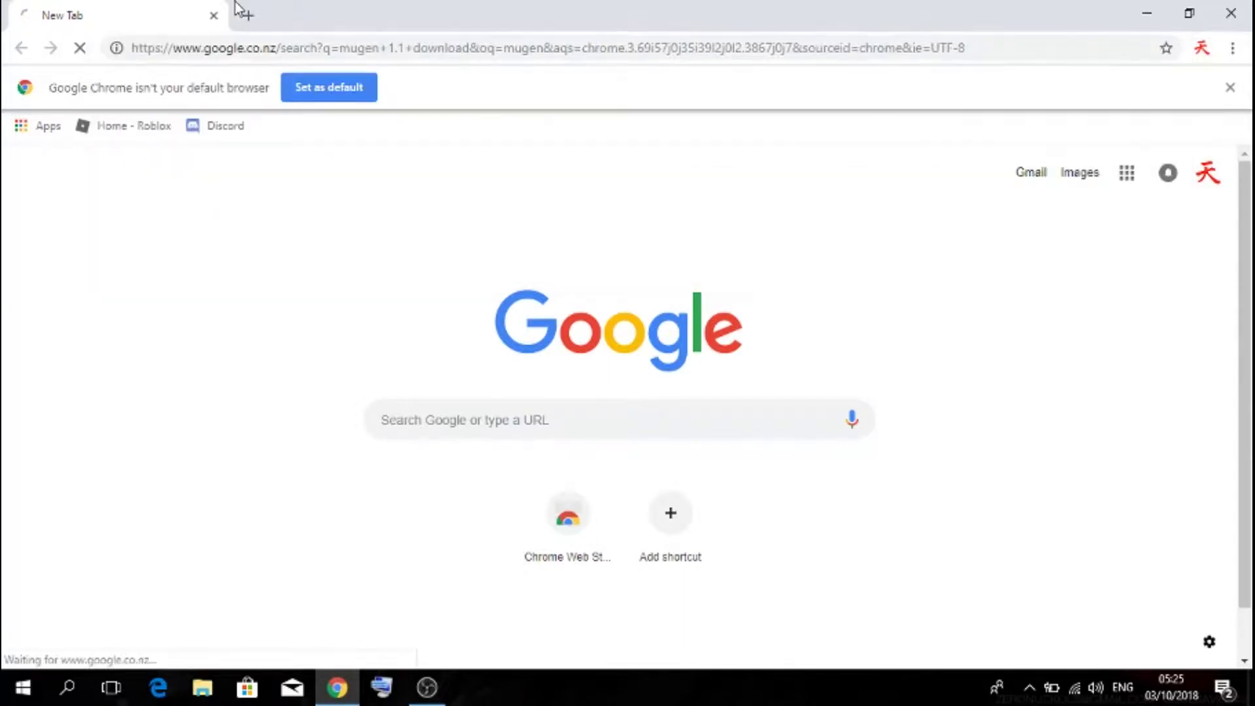
{"action": "left_click", "coordinate": [246, 14]}
{"action": "type", "text": "mu"}
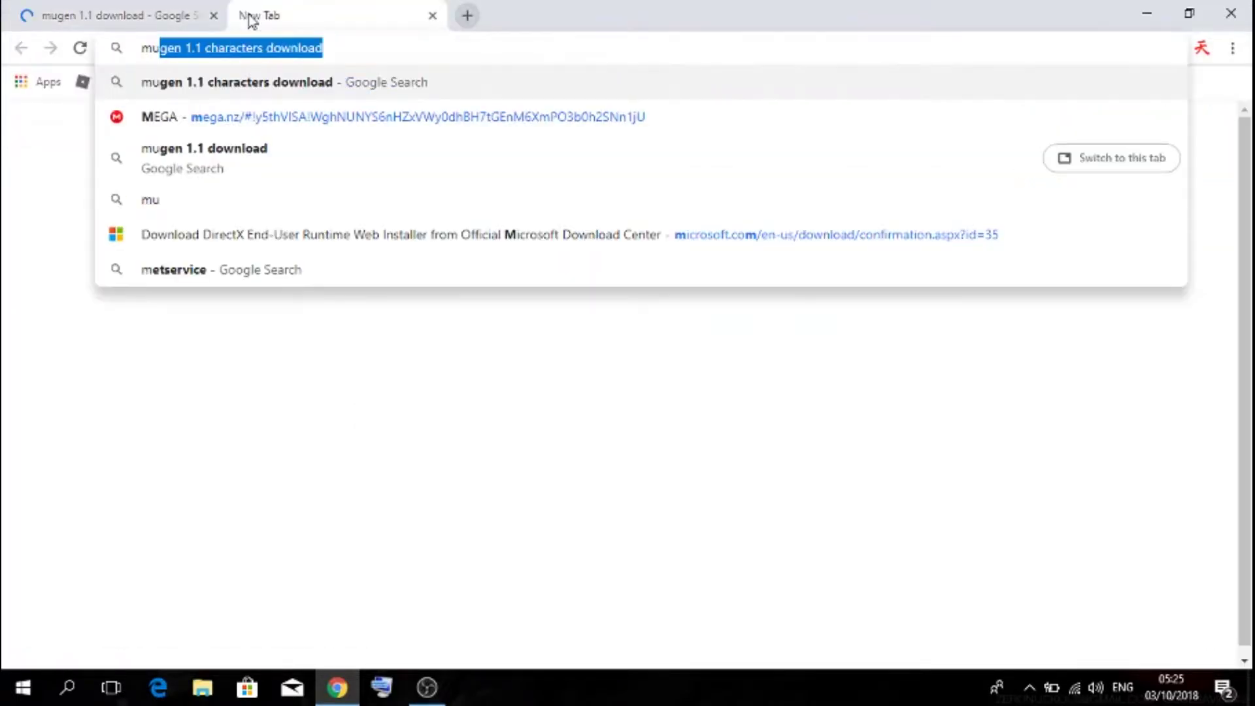
{"action": "type", "text": "gen"}
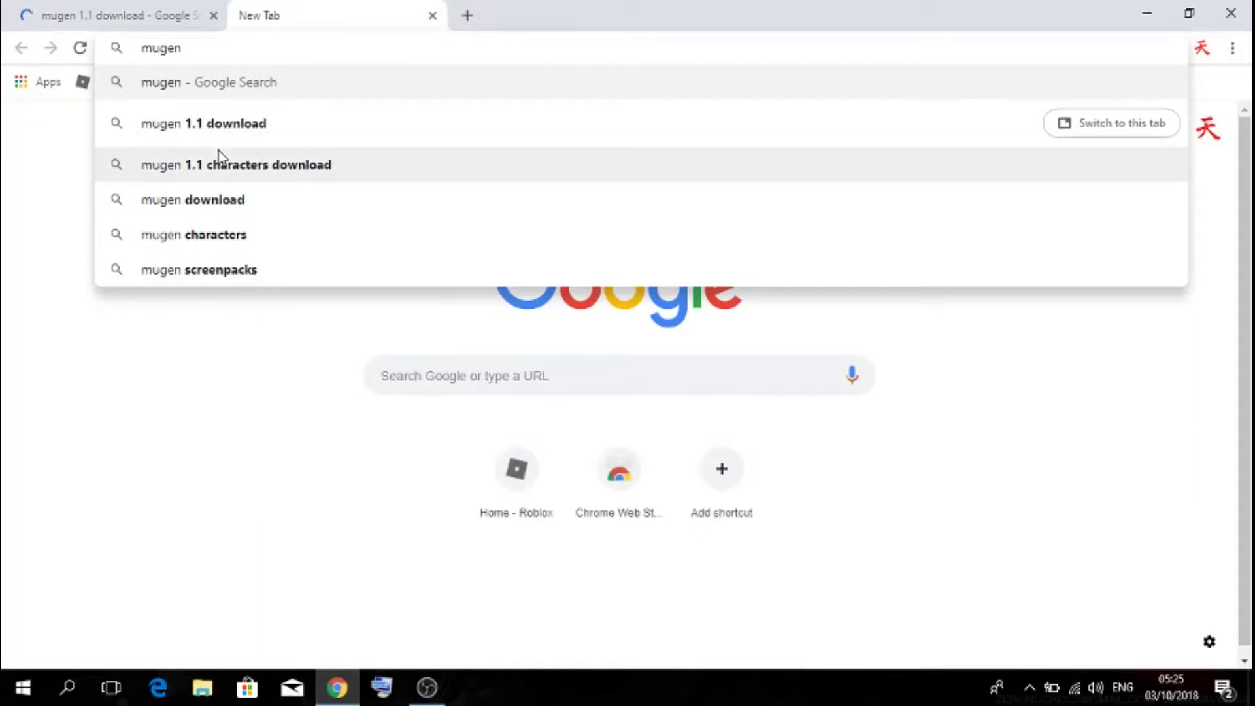
{"action": "left_click", "coordinate": [219, 151]}
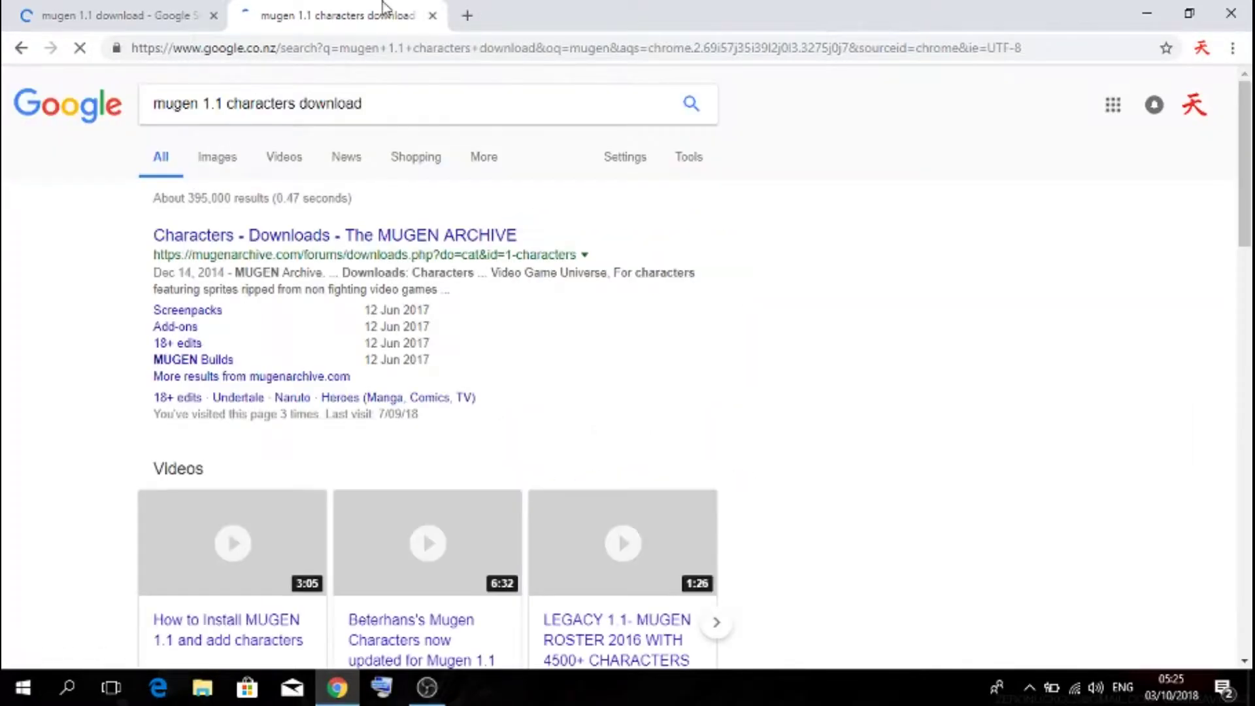
Step: Compare both result tabs, then open the FANDOM 1.1 Characters category page
{"action": "left_click", "coordinate": [63, 12]}
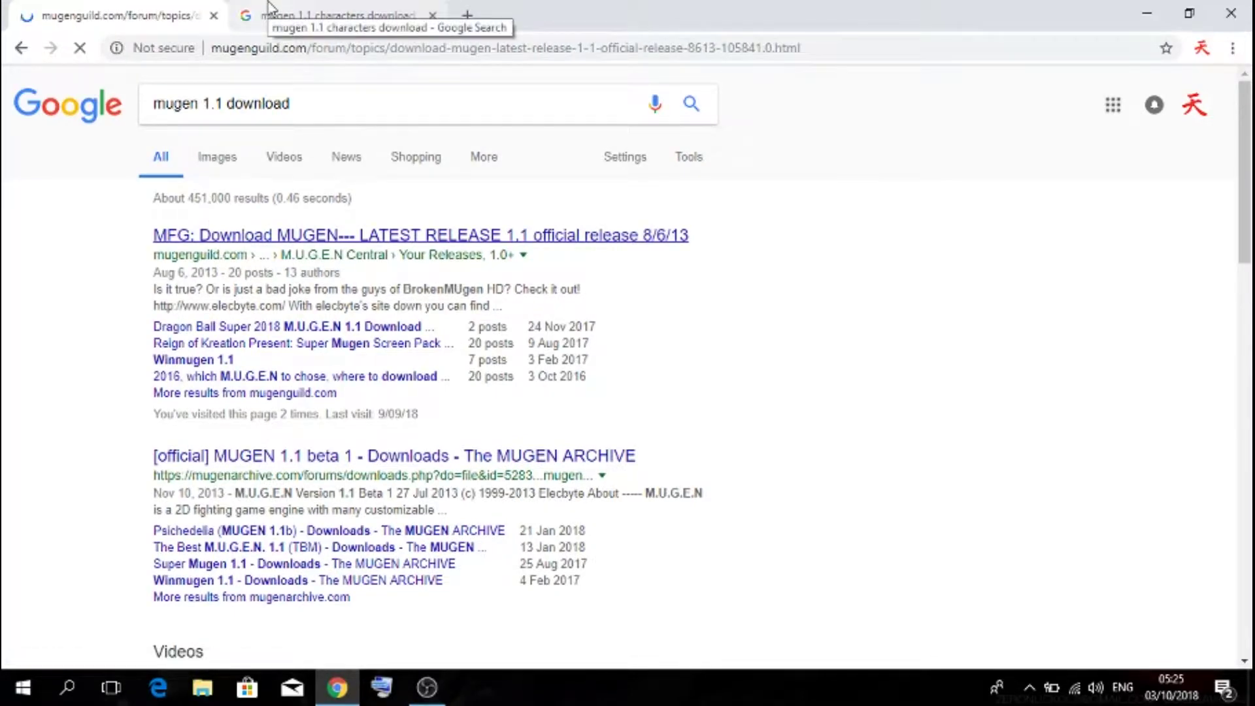
{"action": "left_click", "coordinate": [333, 11]}
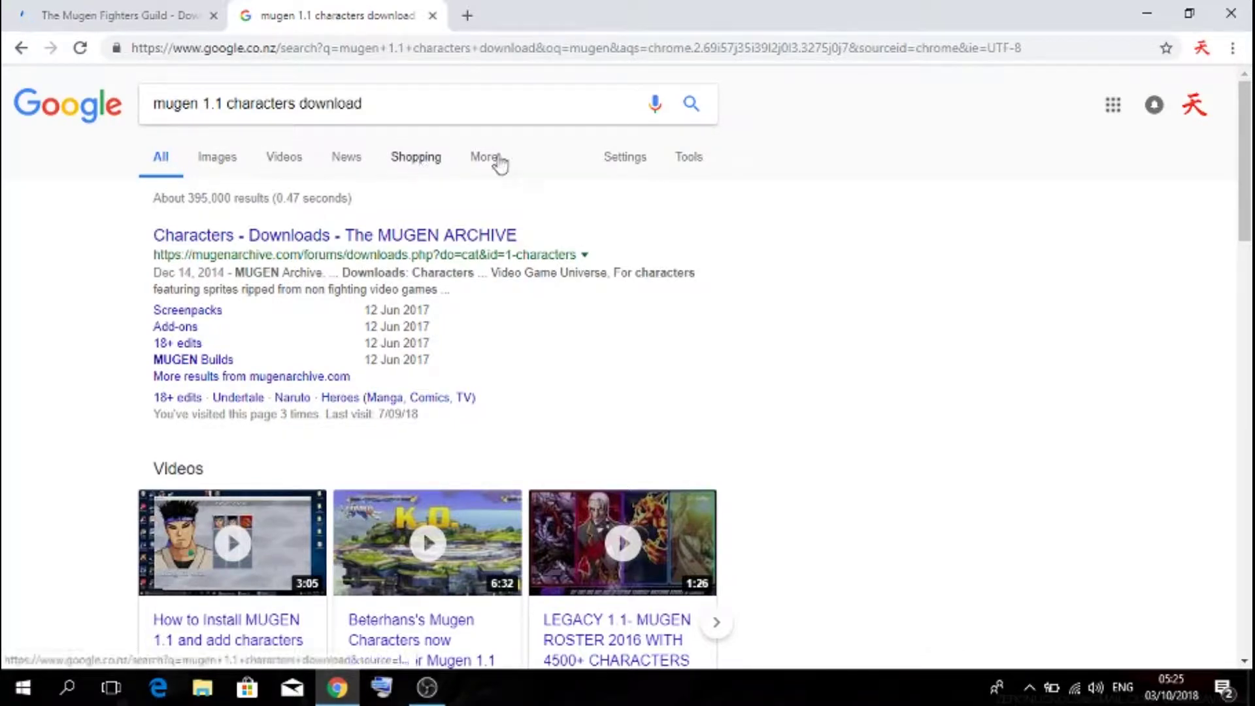
{"action": "mouse_move", "coordinate": [1248, 189]}
{"action": "left_mouse_down"}
{"action": "mouse_move", "coordinate": [1249, 314]}
{"action": "mouse_move", "coordinate": [1249, 188]}
{"action": "left_mouse_up"}
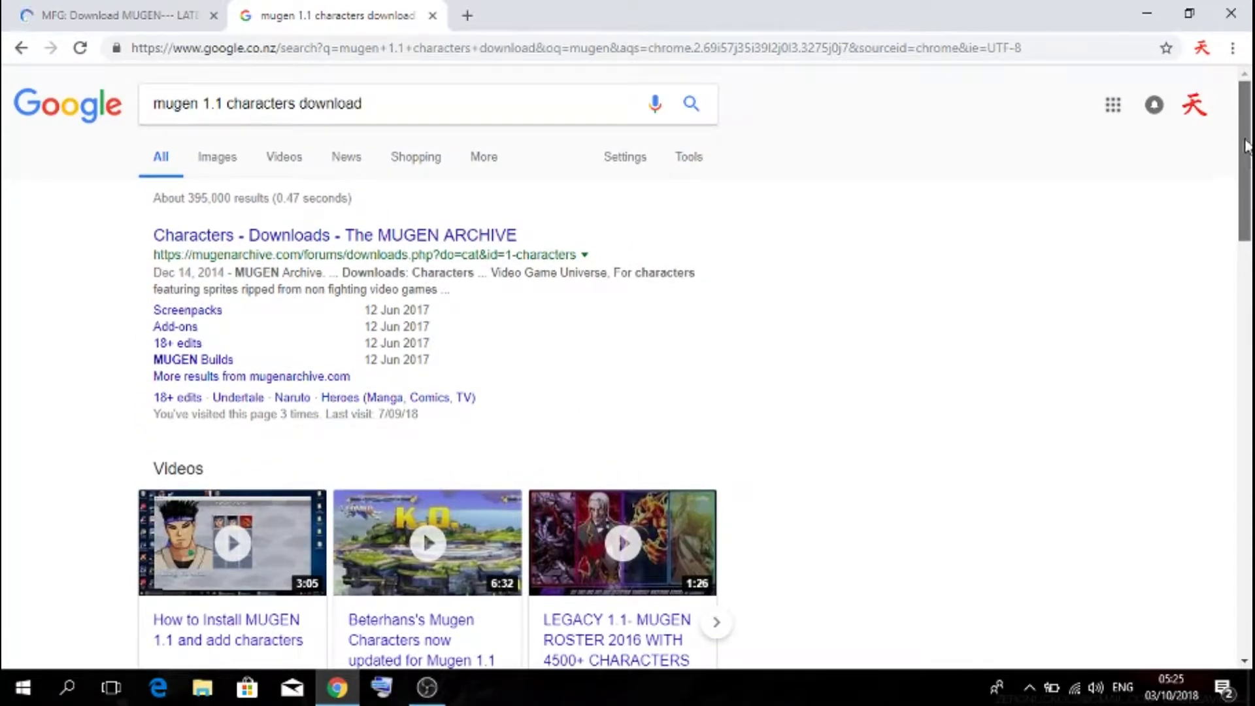
{"action": "left_click_drag", "start_coordinate": [1245, 140], "coordinate": [1248, 300]}
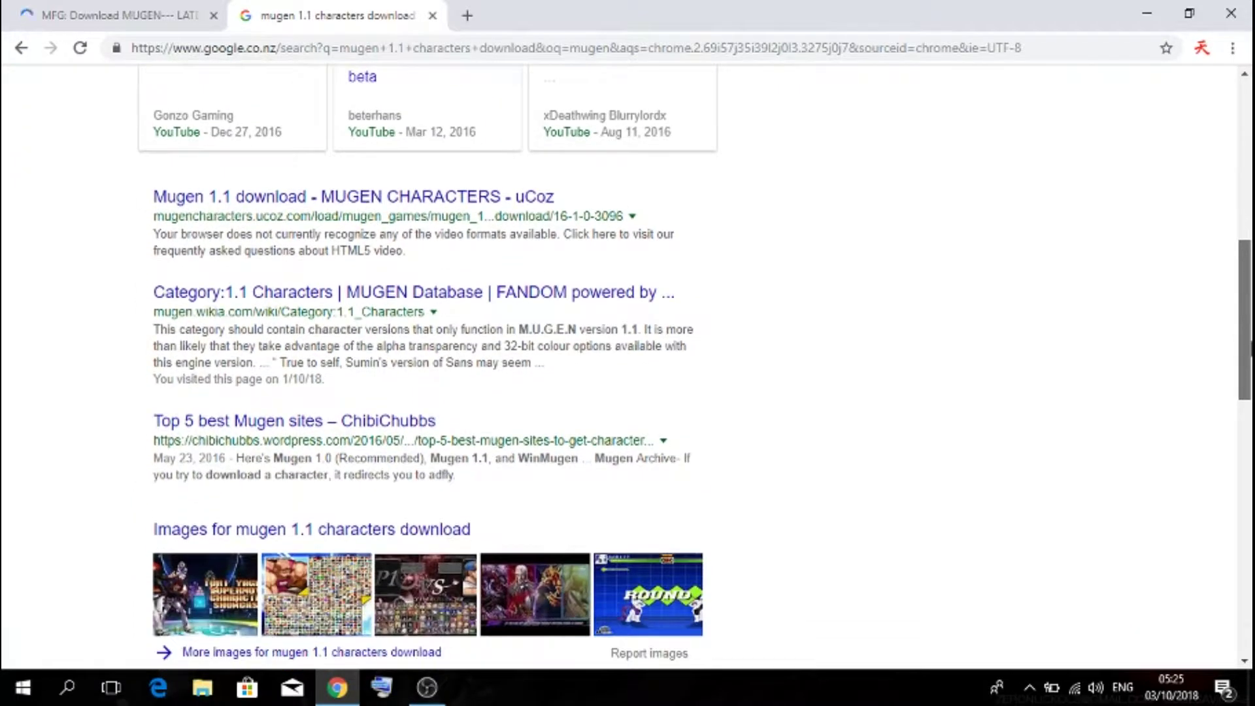
{"action": "left_click", "coordinate": [429, 292]}
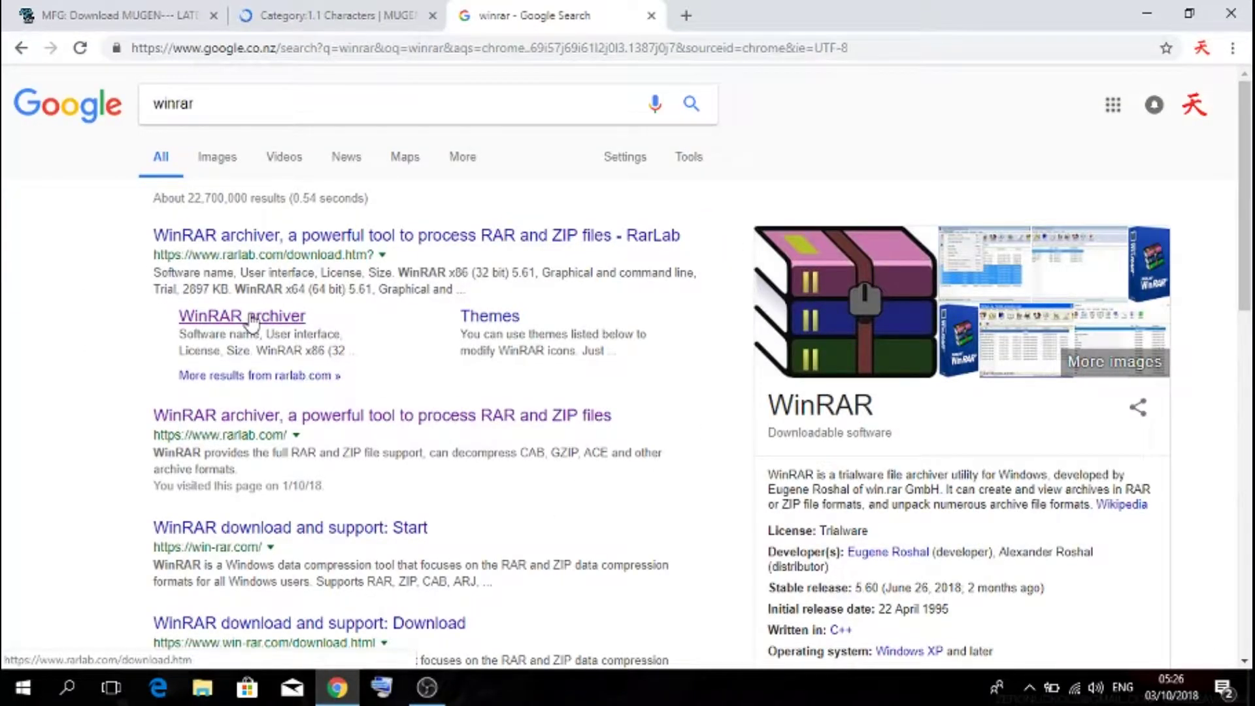
Step: Open the RarLab WinRAR downloads page, then move through the forum tab to the 1.1 Characters wiki
{"action": "left_click", "coordinate": [249, 236]}
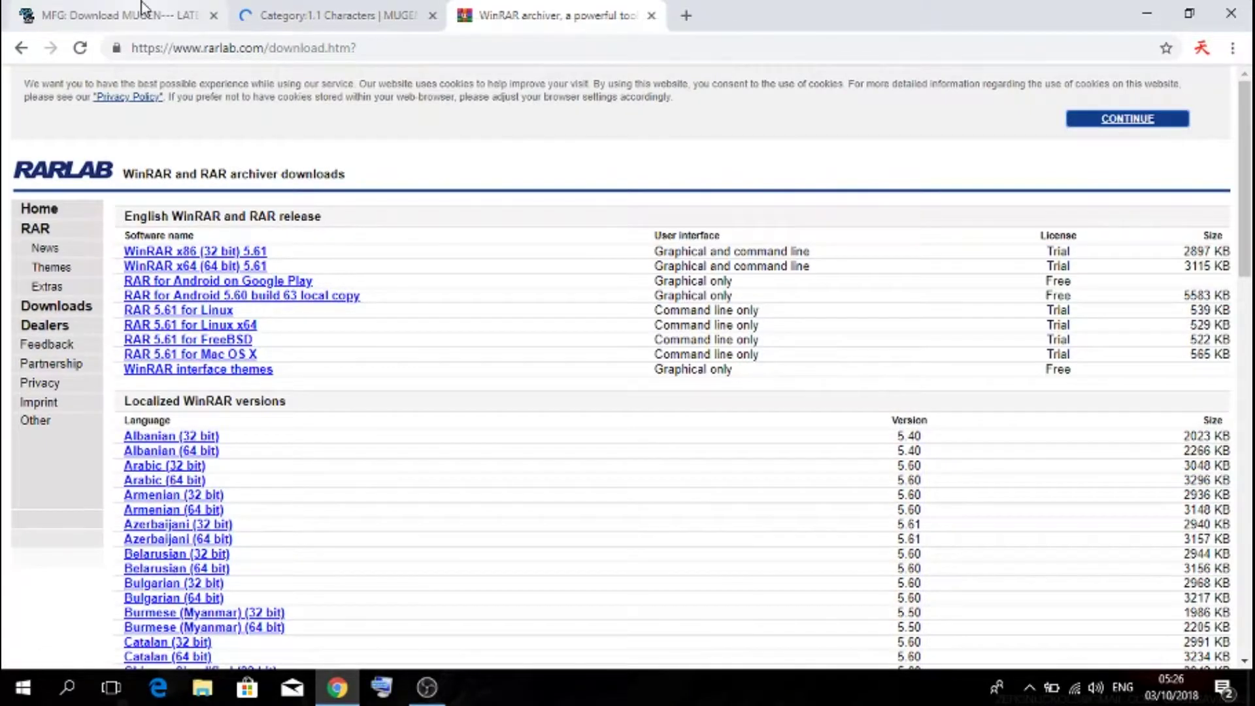
{"action": "left_click", "coordinate": [140, 10]}
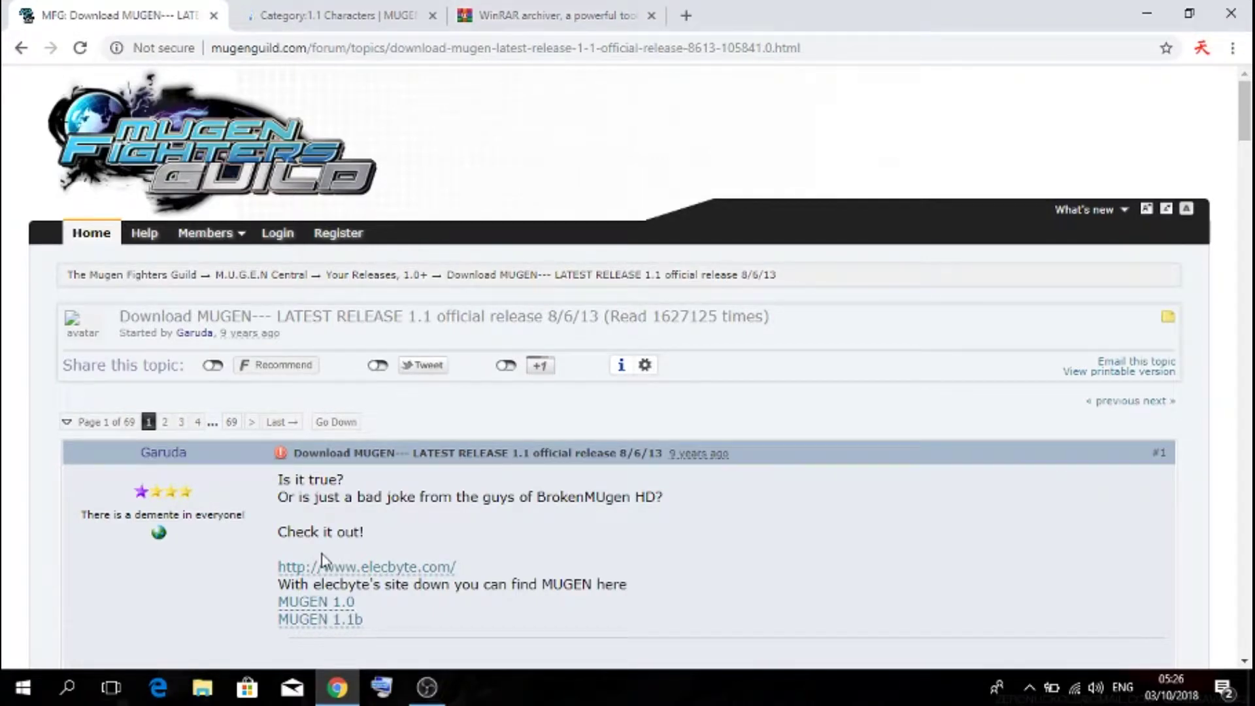
{"action": "left_click", "coordinate": [325, 629]}
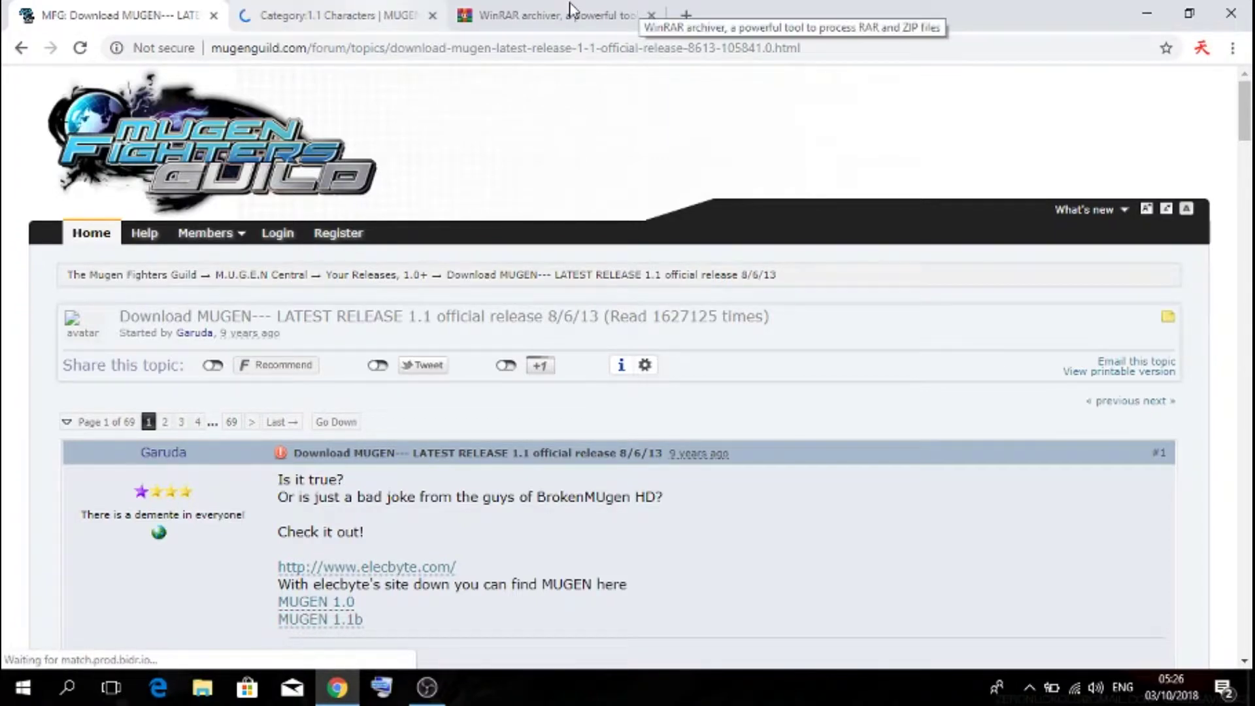
{"action": "key", "text": "ctrl+Tab"}
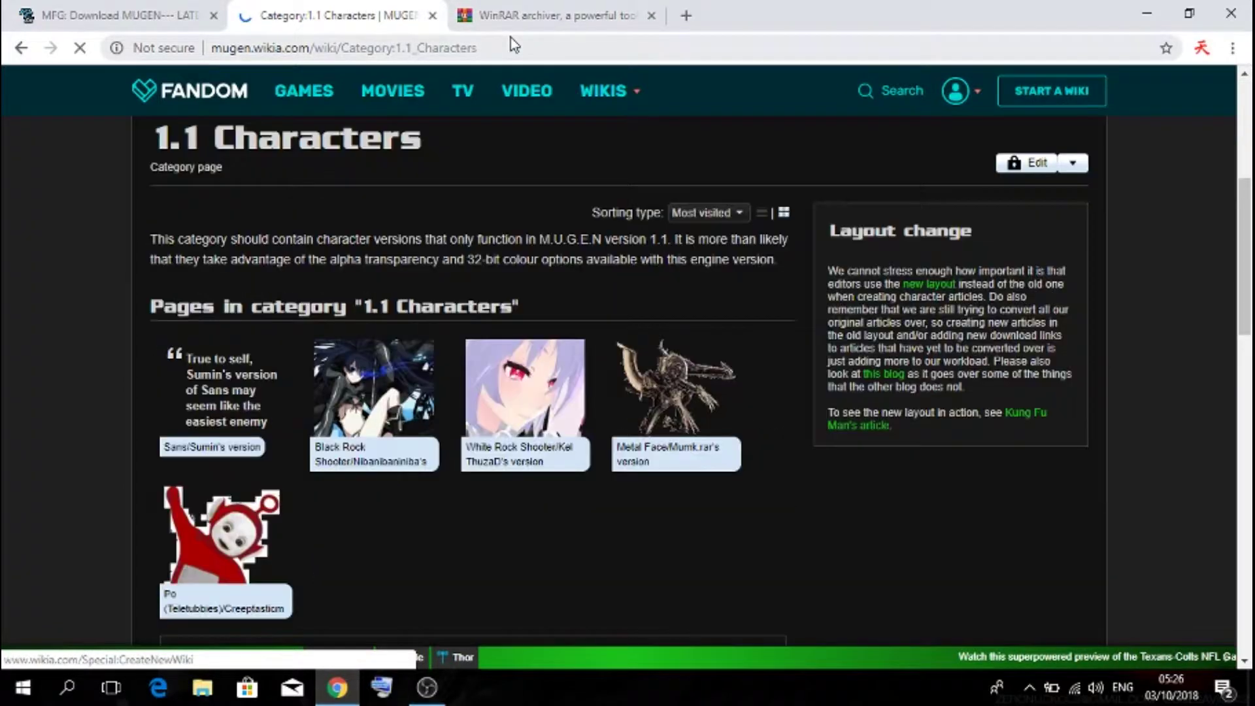
Step: Replace the wiki tab's address with a Google search for 'infinity mugen team'
{"action": "key", "text": "ctrl+l"}
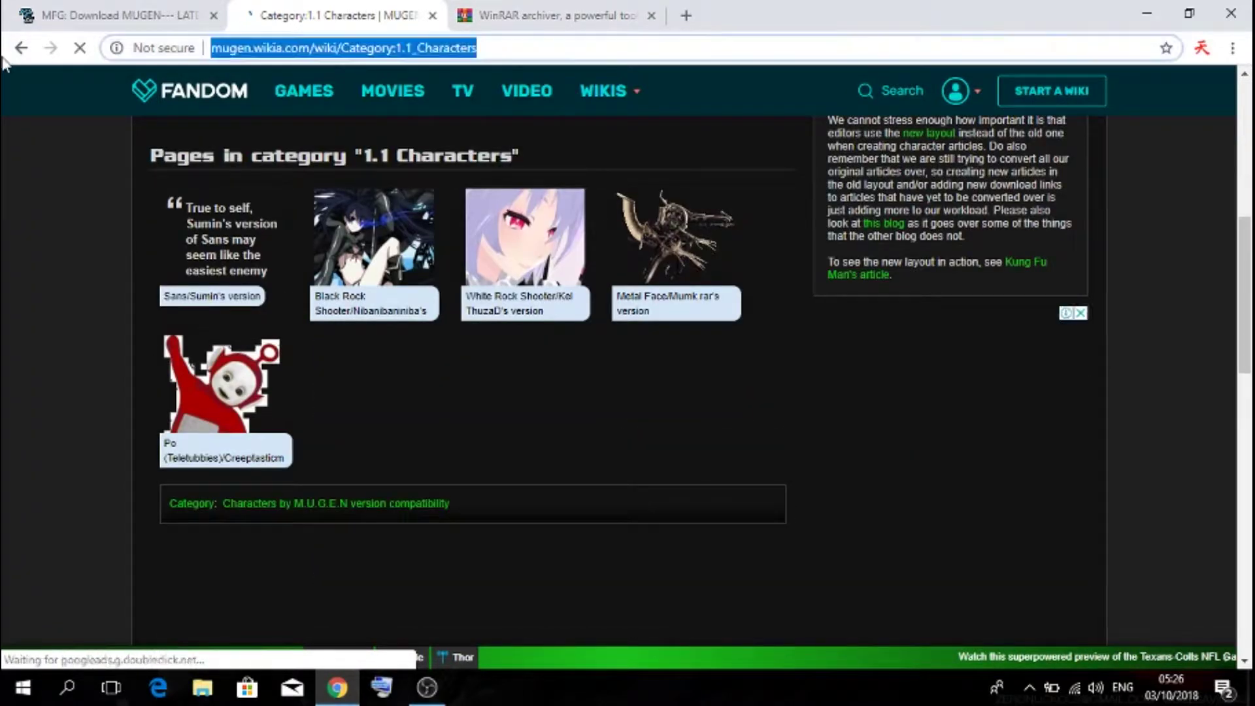
{"action": "key", "text": "BackSpace"}
{"action": "type", "text": "infiny"}
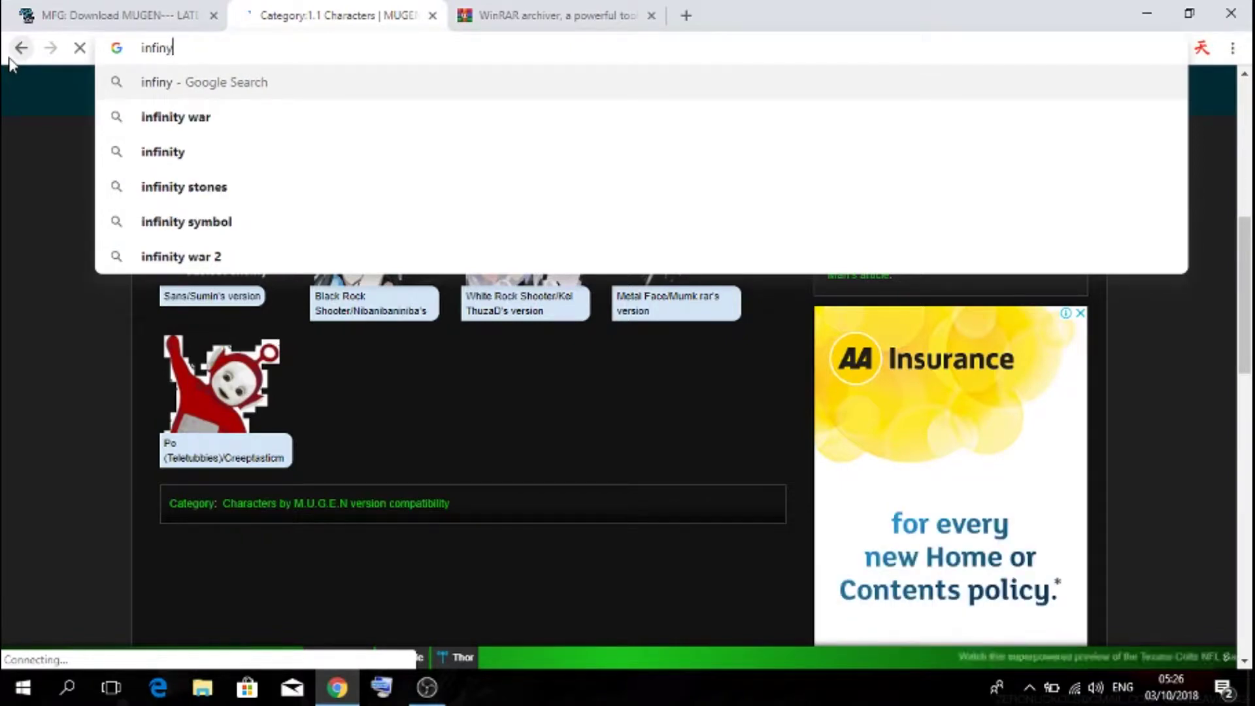
{"action": "key", "text": "BackSpace"}
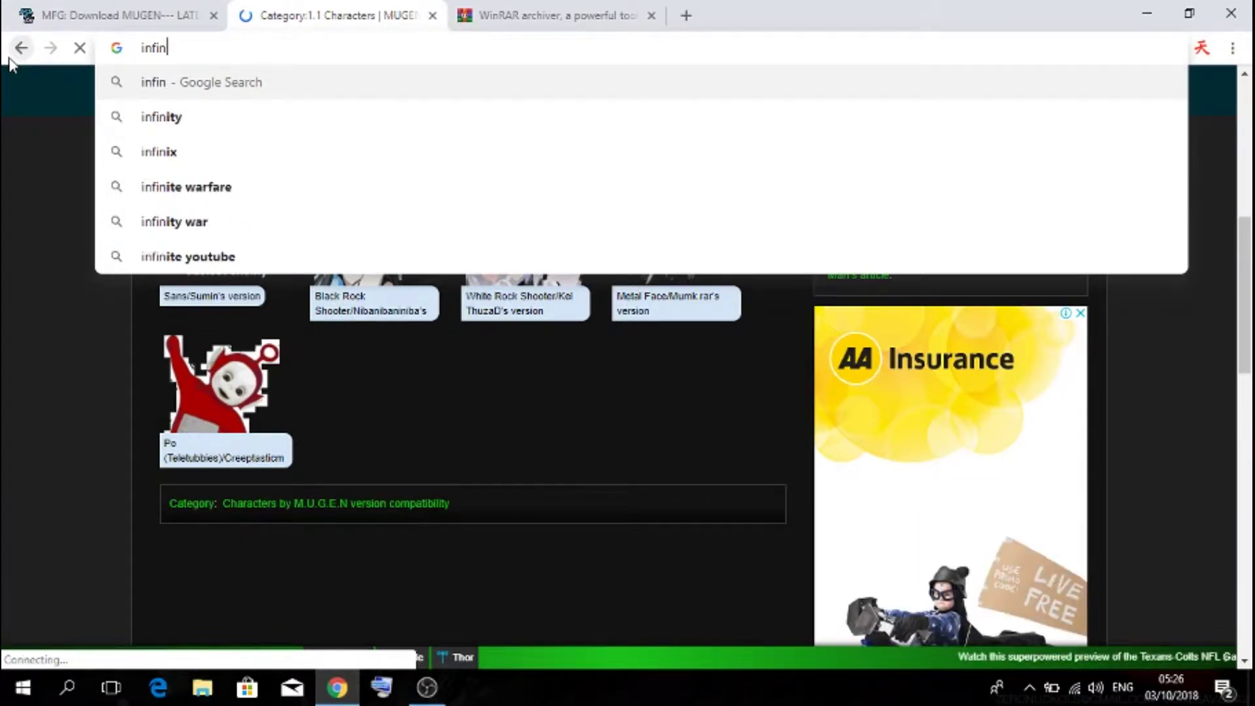
{"action": "type", "text": "ity"}
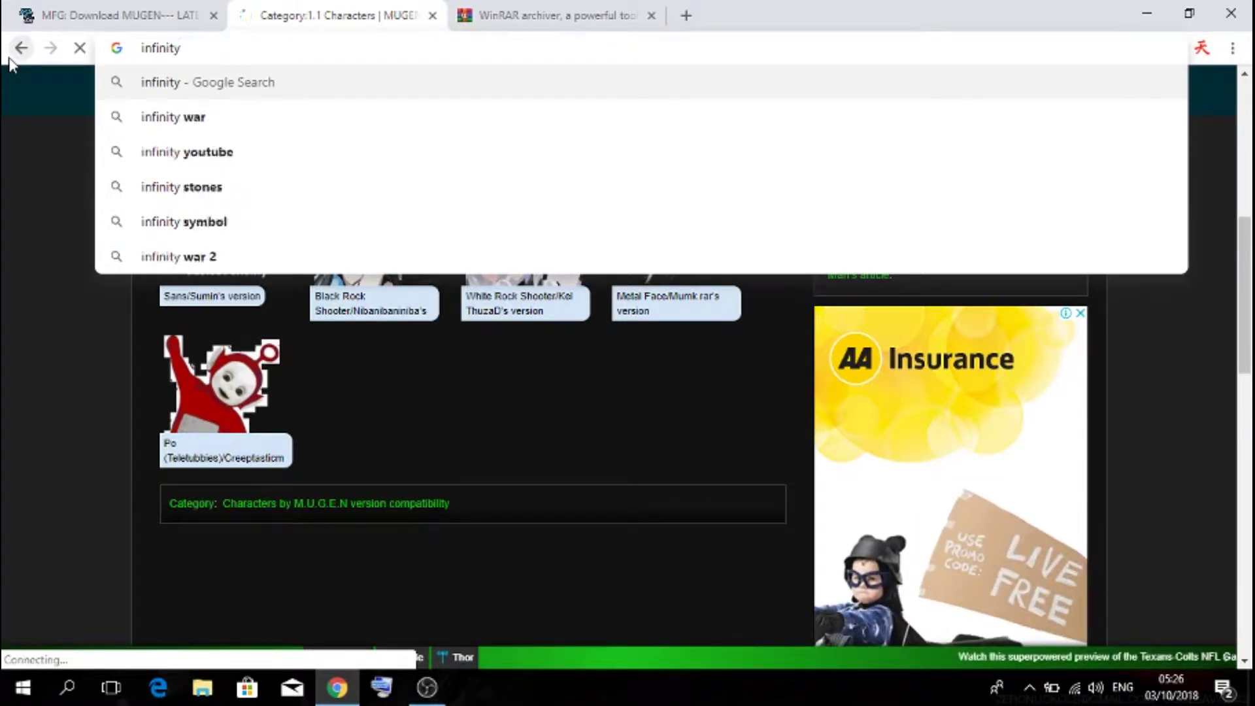
{"action": "type", "text": " muge"}
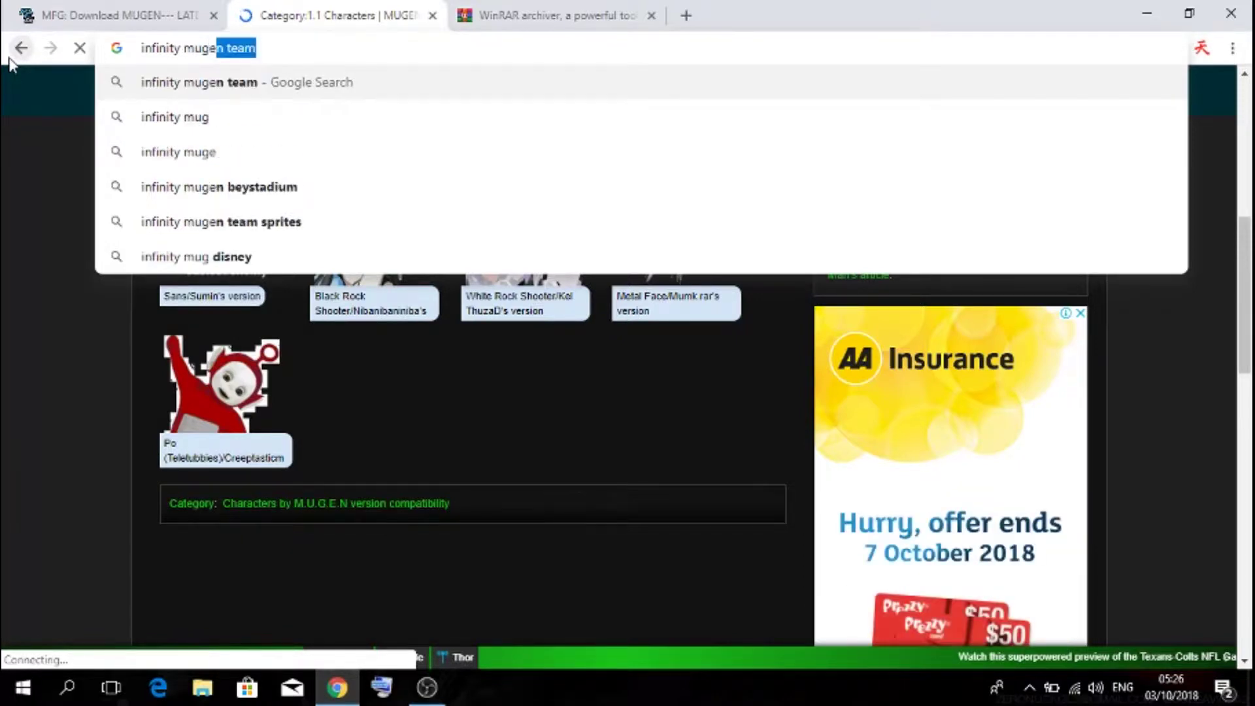
{"action": "left_click", "coordinate": [213, 82]}
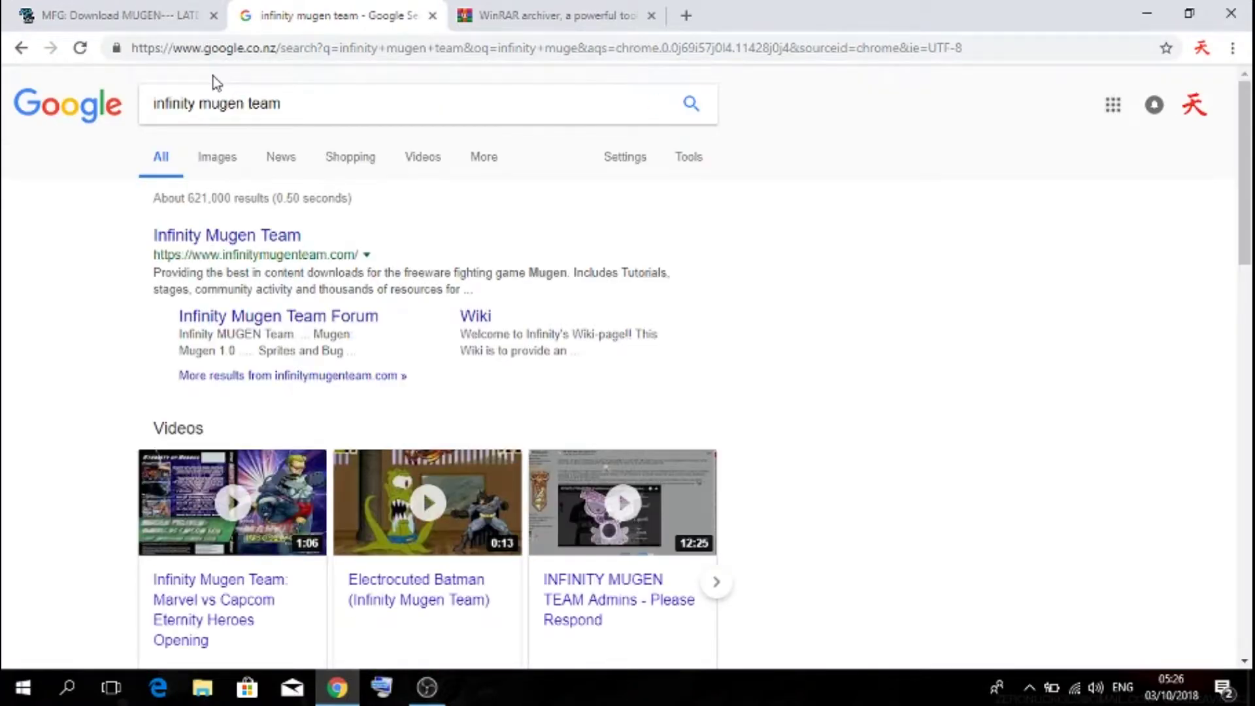
Step: Open the Infinity Mugen Team site and browse its Characters section to the MARVEL list
{"action": "left_click", "coordinate": [185, 237]}
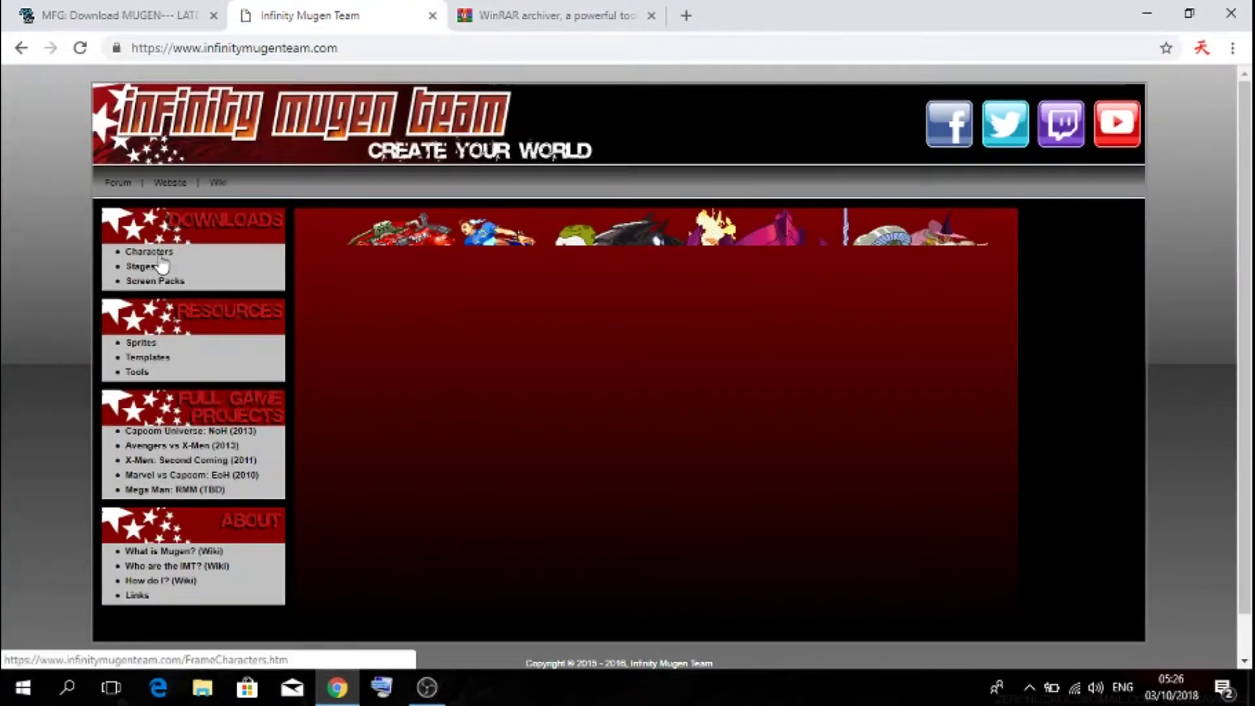
{"action": "left_click", "coordinate": [160, 253]}
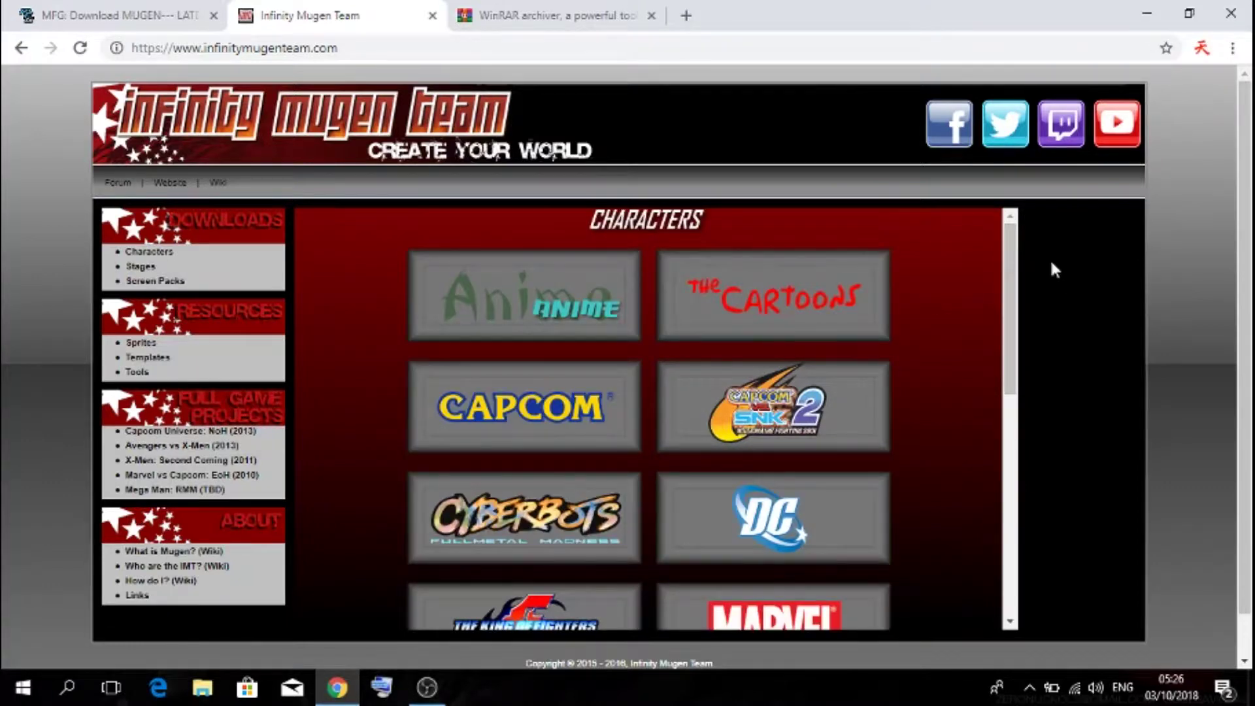
{"action": "left_click_drag", "start_coordinate": [1005, 281], "coordinate": [1020, 195]}
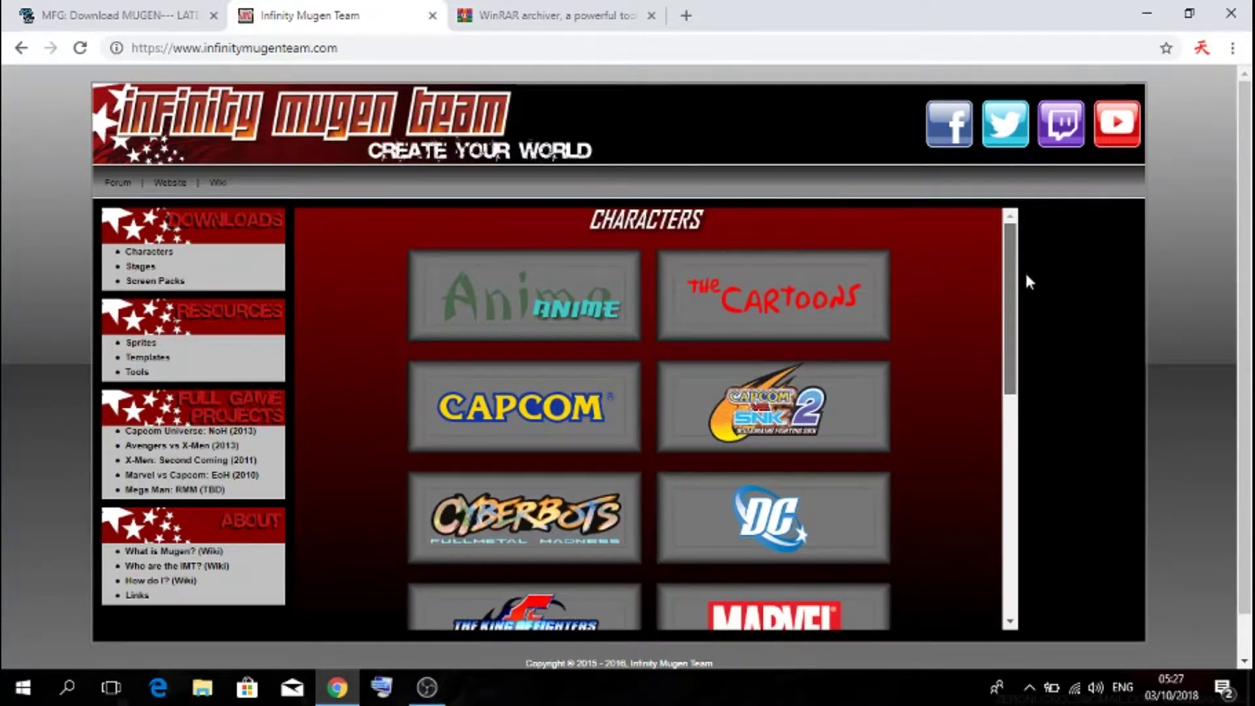
{"action": "left_click_drag", "start_coordinate": [1024, 280], "coordinate": [1068, 368]}
{"action": "left_click", "coordinate": [861, 420]}
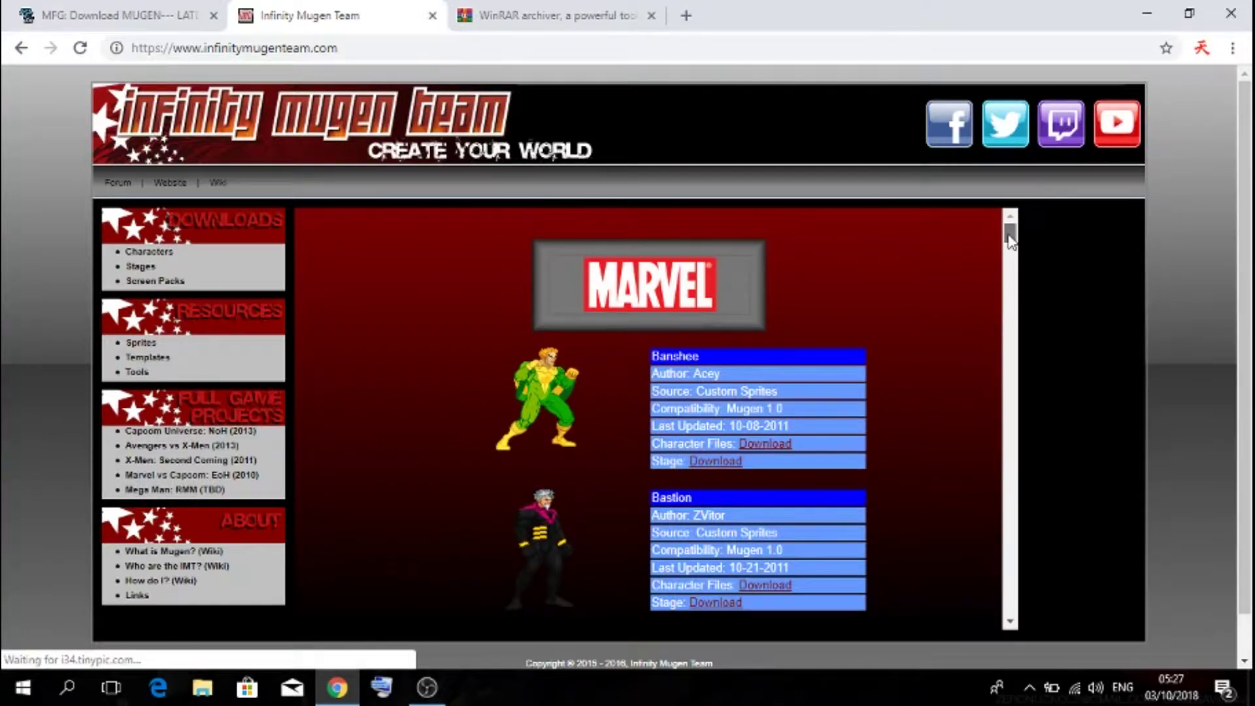
Step: Download Symbiote Onslaught's character files (SymbioteOnslaughtV1.3.rar) and open the archive
{"action": "left_click_drag", "start_coordinate": [1010, 235], "coordinate": [1105, 566]}
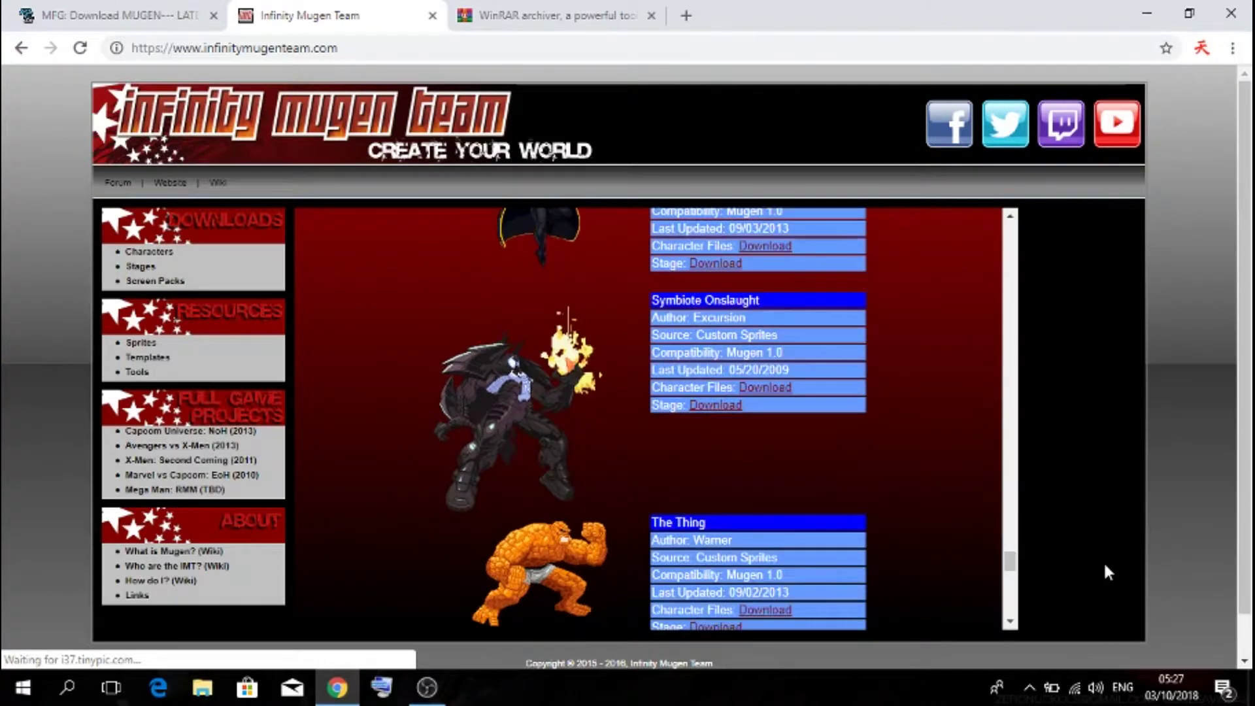
{"action": "left_click", "coordinate": [772, 389]}
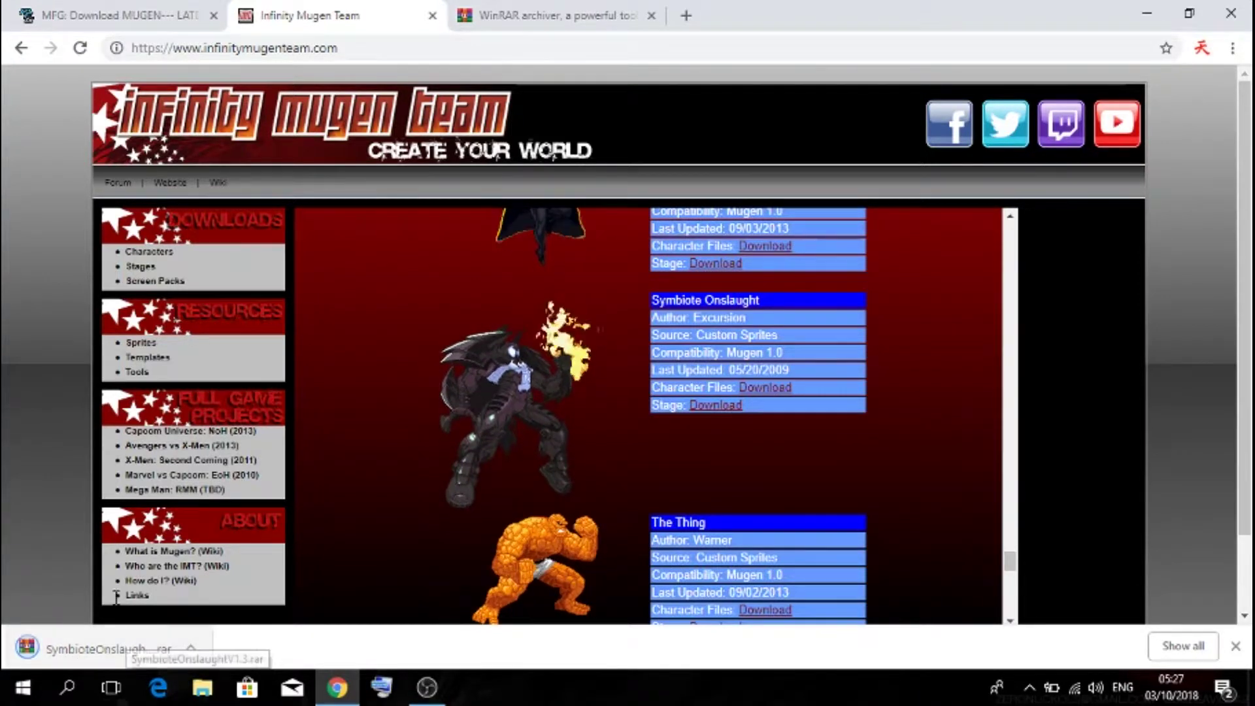
{"action": "left_click", "coordinate": [110, 653]}
Step: Move the WinRAR window aside and copy the archive folder name 'symbioteonslaught'
{"action": "left_click", "coordinate": [1164, 10]}
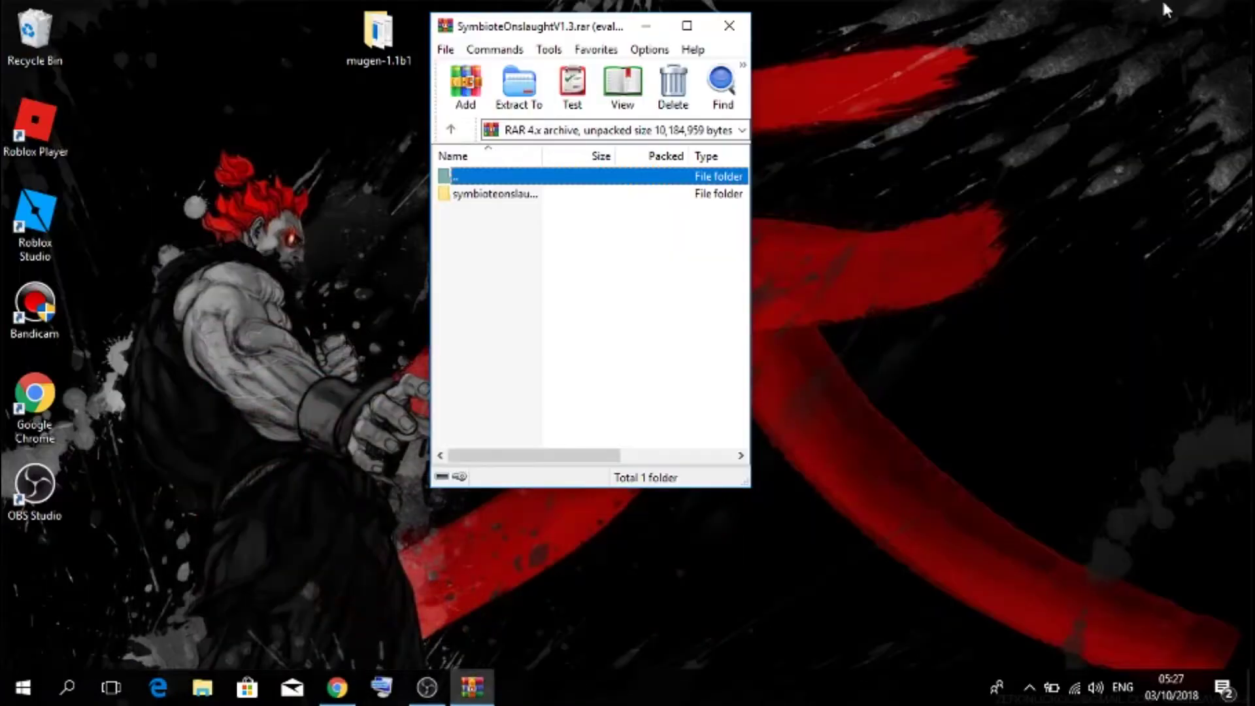
{"action": "left_click_drag", "start_coordinate": [539, 34], "coordinate": [659, 22]}
{"action": "left_click", "coordinate": [589, 185]}
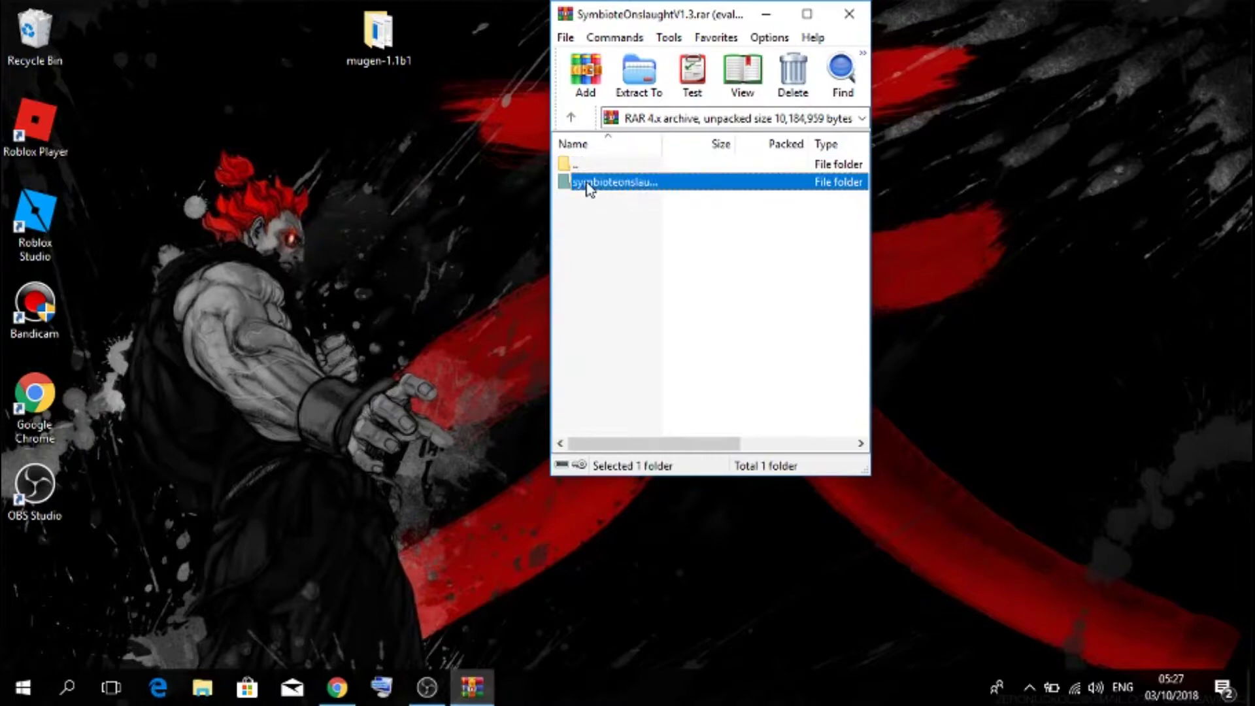
{"action": "right_click", "coordinate": [589, 188]}
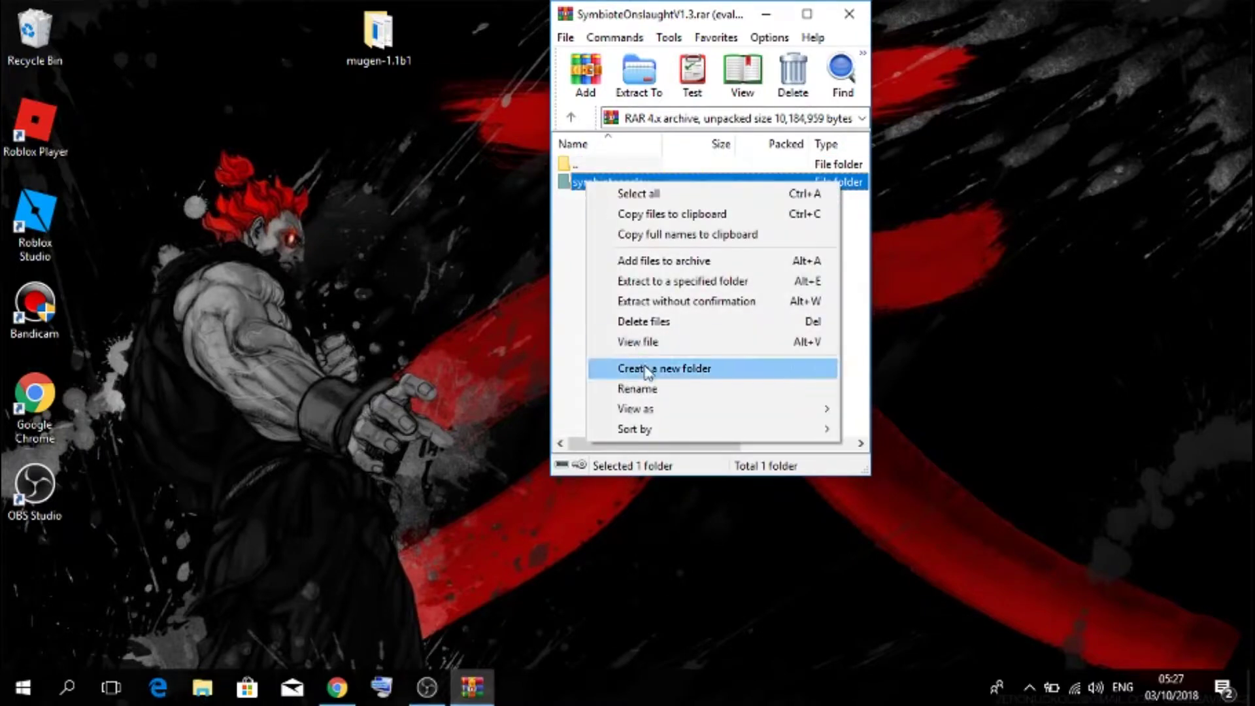
{"action": "left_click", "coordinate": [643, 389]}
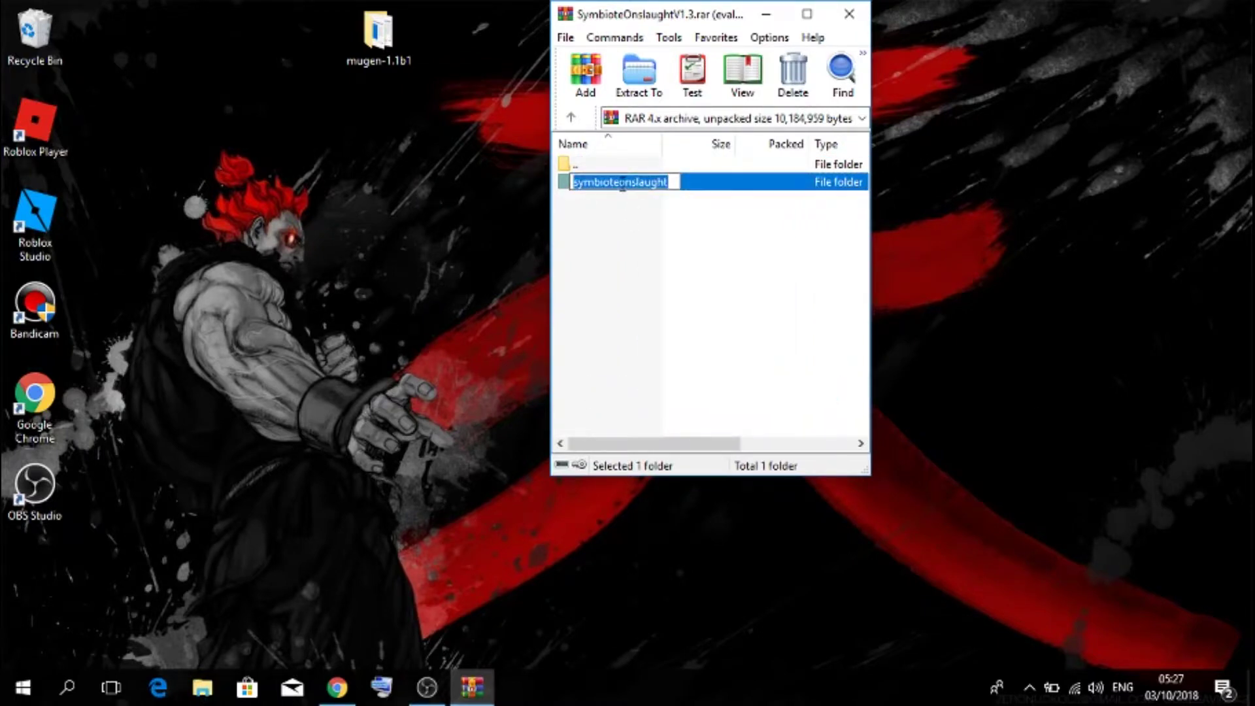
{"action": "right_click", "coordinate": [622, 185]}
{"action": "left_click", "coordinate": [659, 243]}
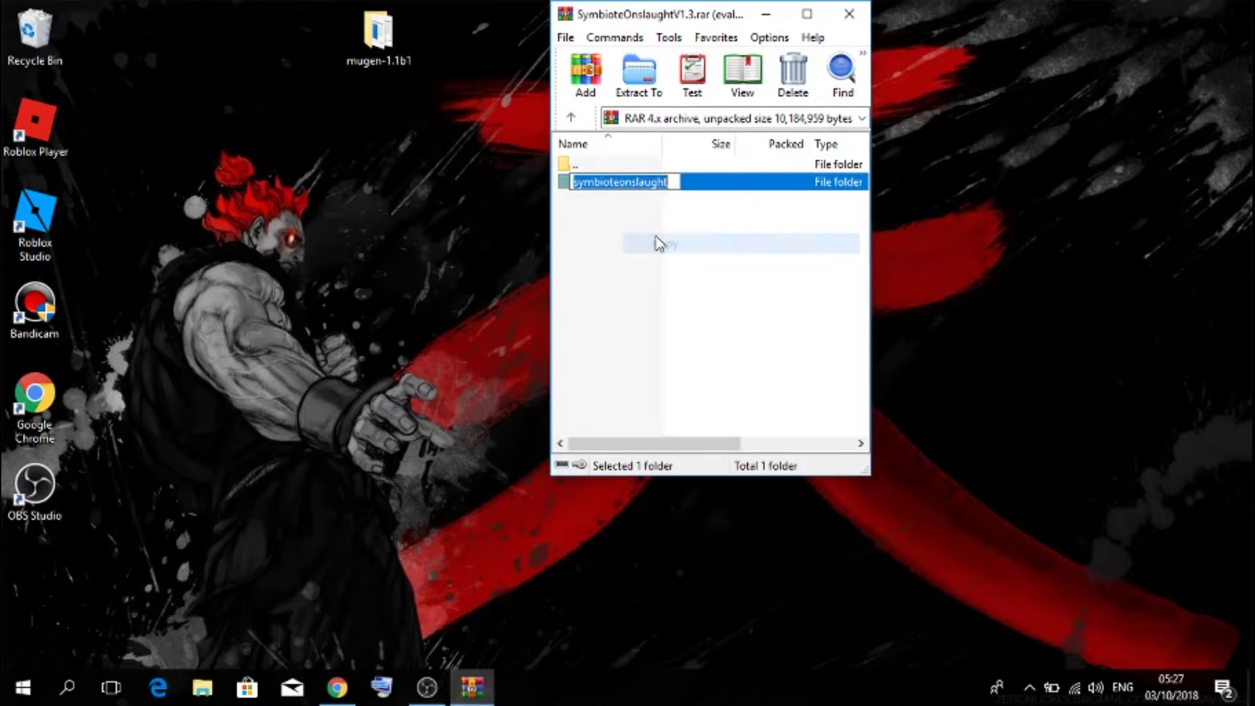
Step: Extract the symbioteonslaught folder from WinRAR into mugen-1.1b1\chars, then close WinRAR
{"action": "double_click", "coordinate": [378, 33]}
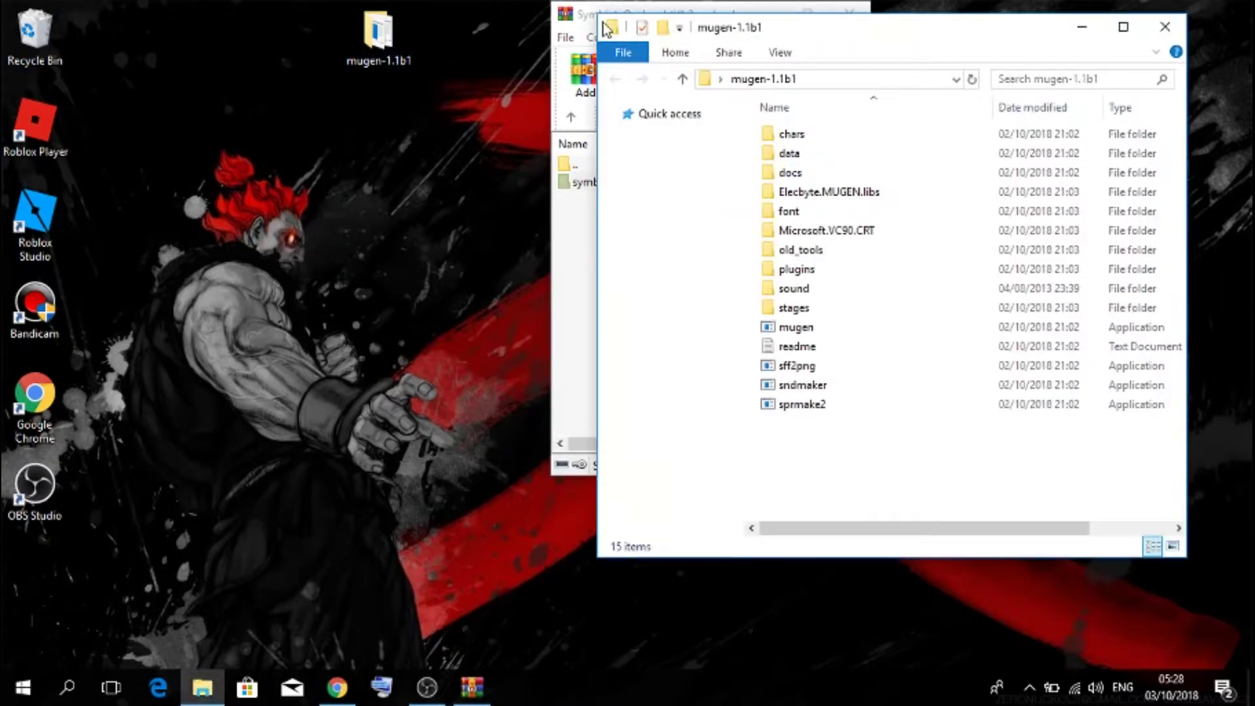
{"action": "left_click_drag", "start_coordinate": [580, 17], "coordinate": [247, 40]}
{"action": "mouse_move", "coordinate": [751, 255]}
{"action": "left_mouse_down"}
{"action": "mouse_move", "coordinate": [759, 124]}
{"action": "mouse_move", "coordinate": [753, 254]}
{"action": "left_mouse_up"}
{"action": "double_click", "coordinate": [770, 134]}
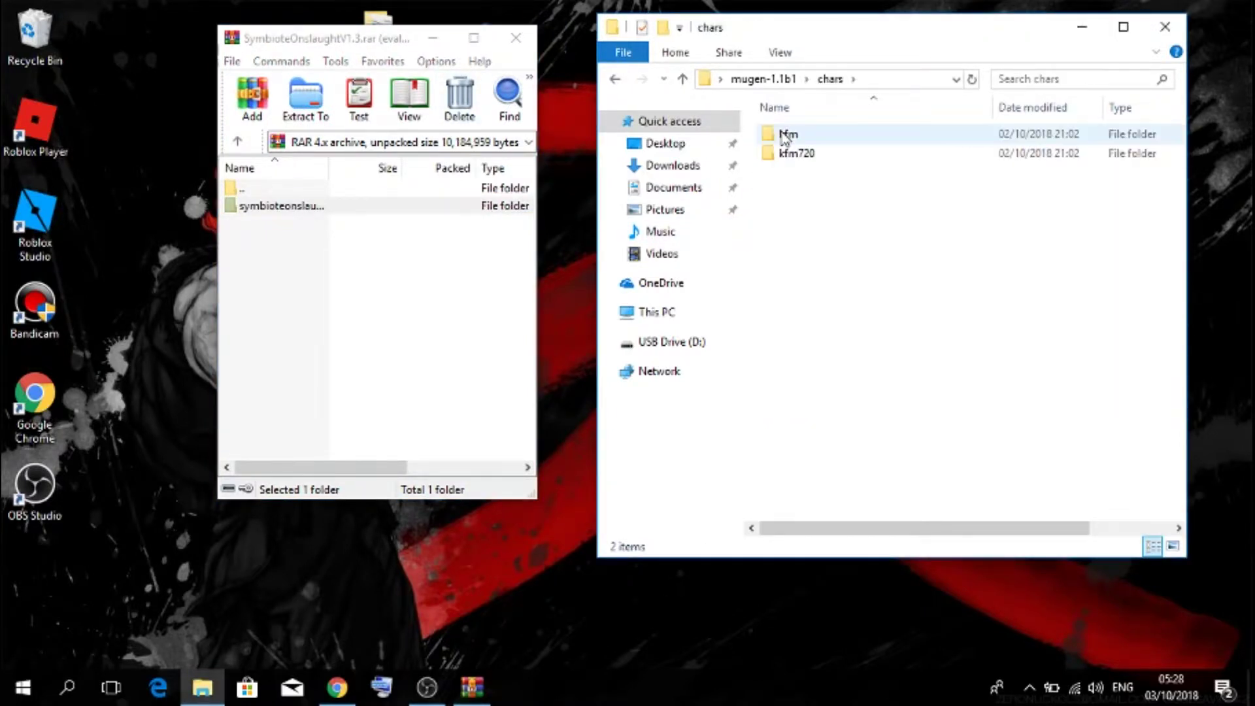
{"action": "left_click", "coordinate": [317, 213]}
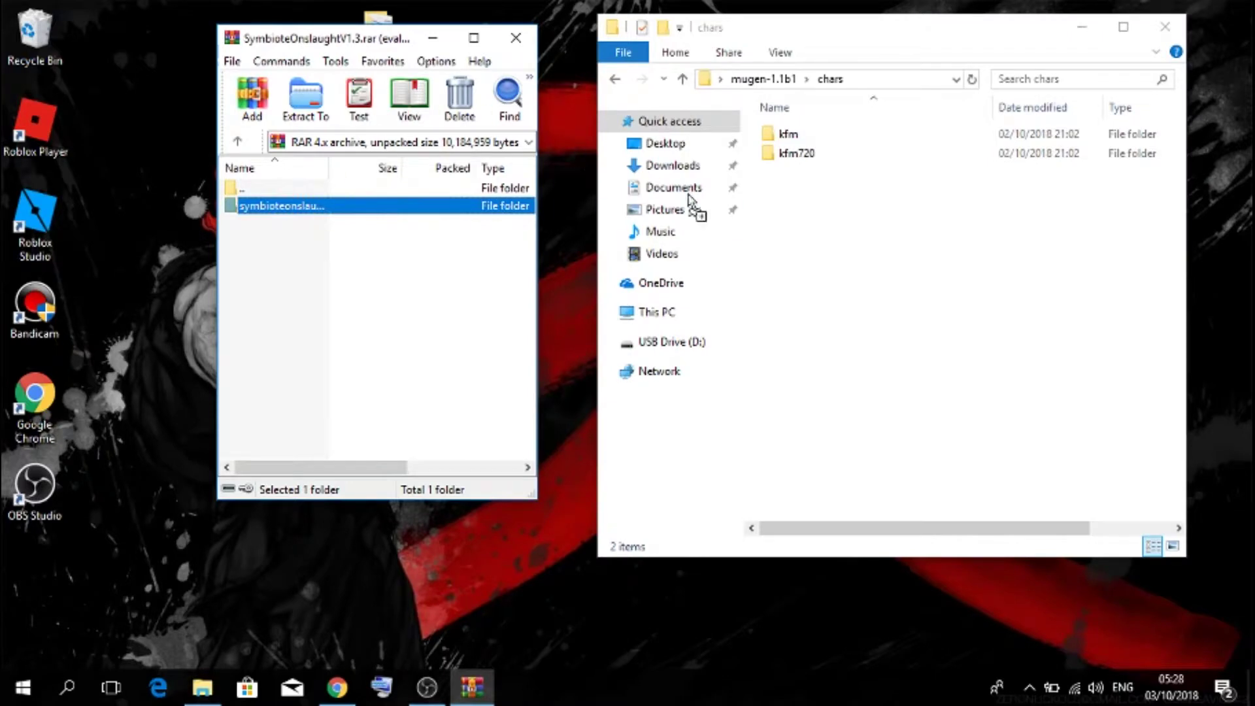
{"action": "left_click_drag", "start_coordinate": [717, 207], "coordinate": [853, 191]}
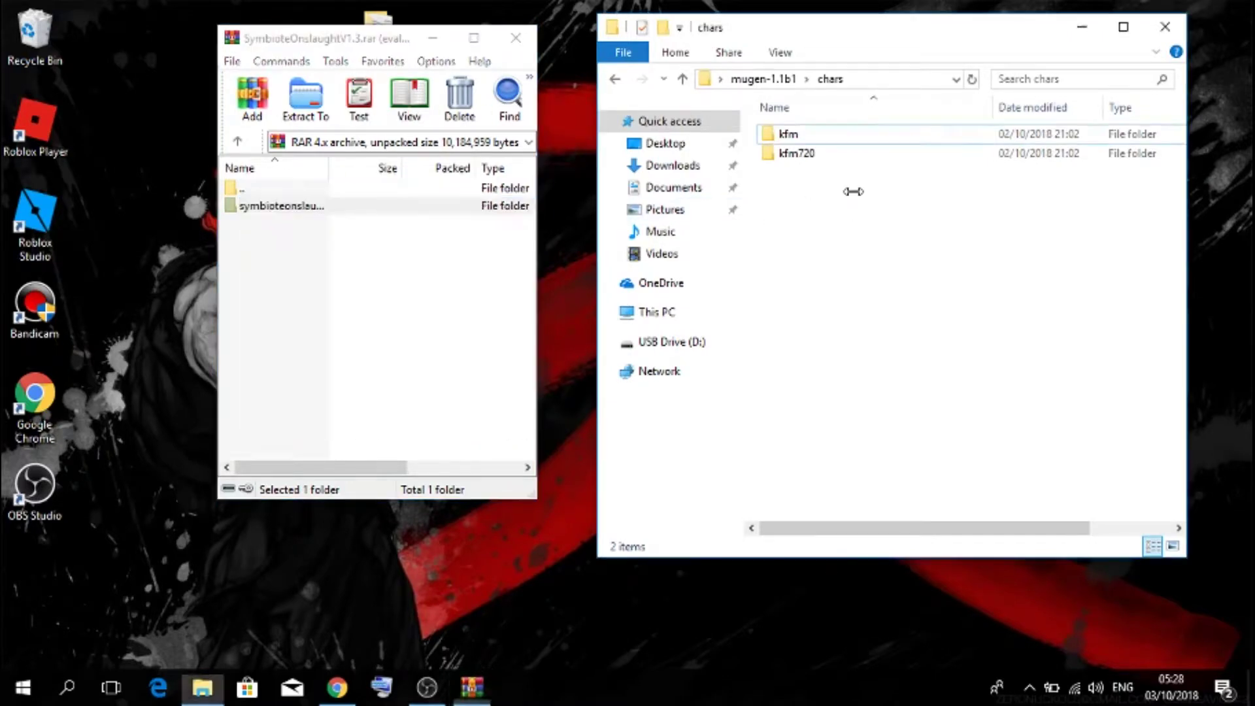
{"action": "left_click", "coordinate": [506, 47]}
{"action": "left_click", "coordinate": [763, 80]}
Step: Open select.def from the data folder, choosing Notepad as its program
{"action": "double_click", "coordinate": [792, 154]}
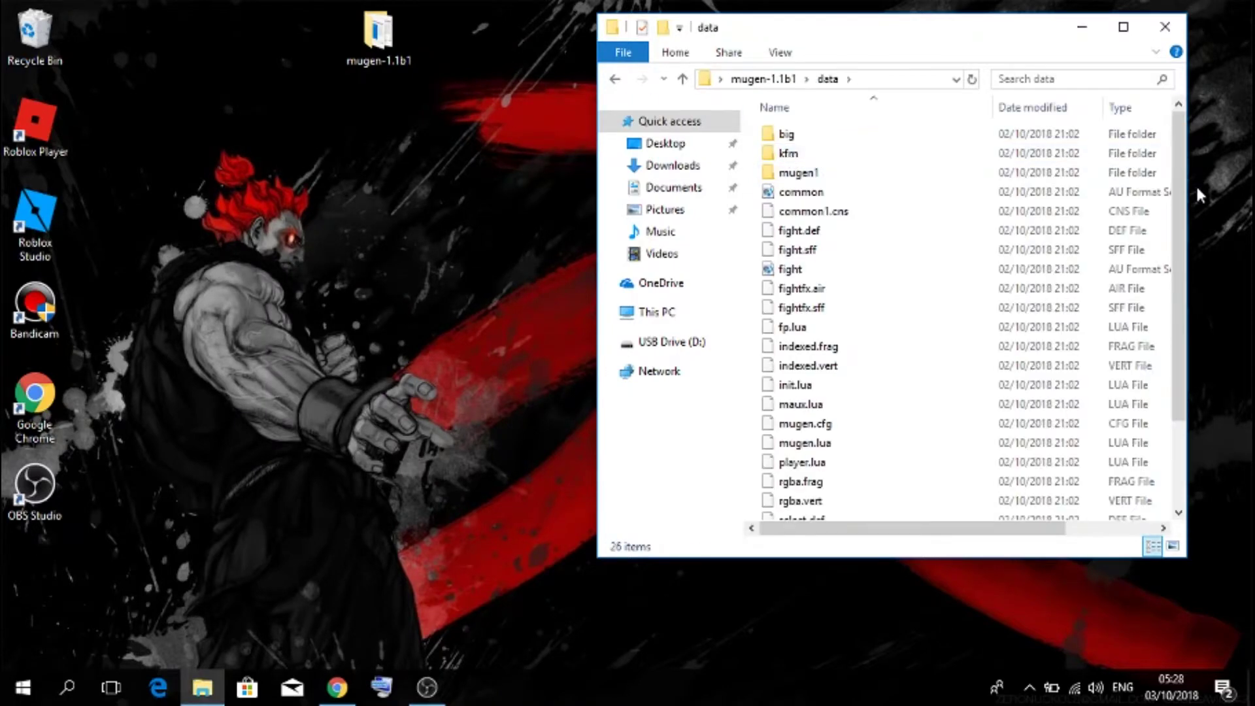
{"action": "left_click_drag", "start_coordinate": [1184, 177], "coordinate": [1190, 255]}
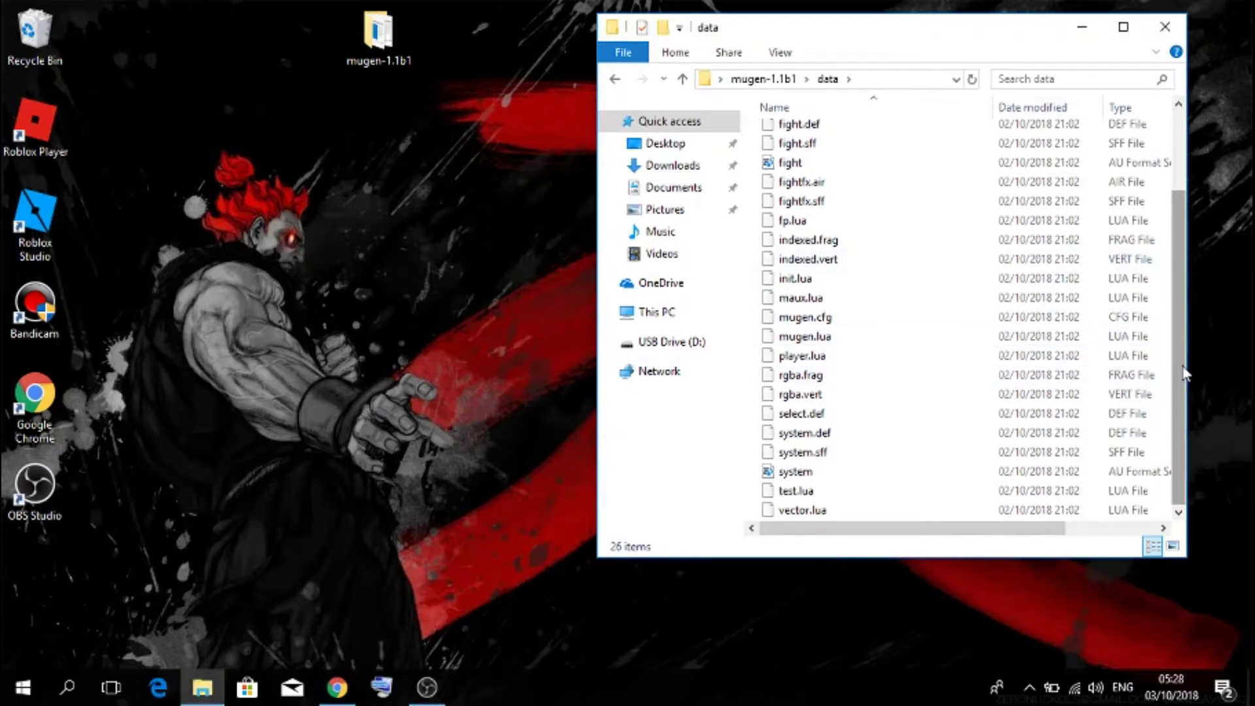
{"action": "left_click_drag", "start_coordinate": [1182, 320], "coordinate": [1182, 243]}
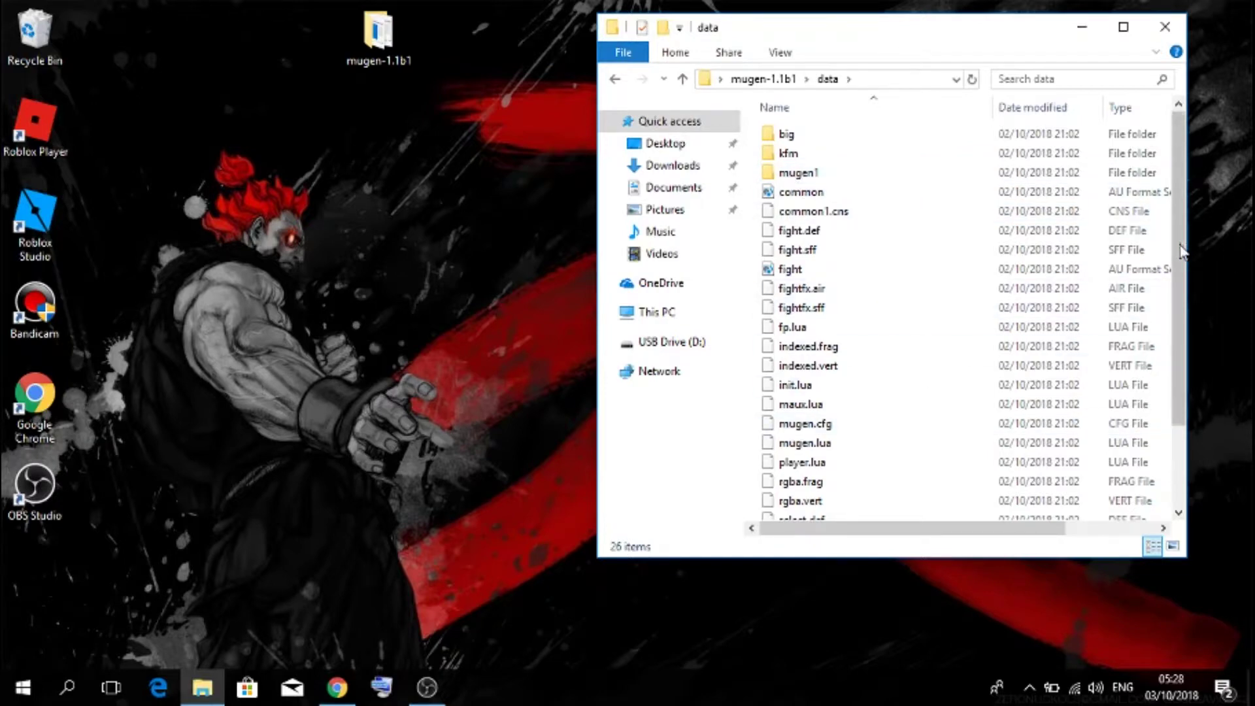
{"action": "left_click_drag", "start_coordinate": [1185, 248], "coordinate": [1207, 317]}
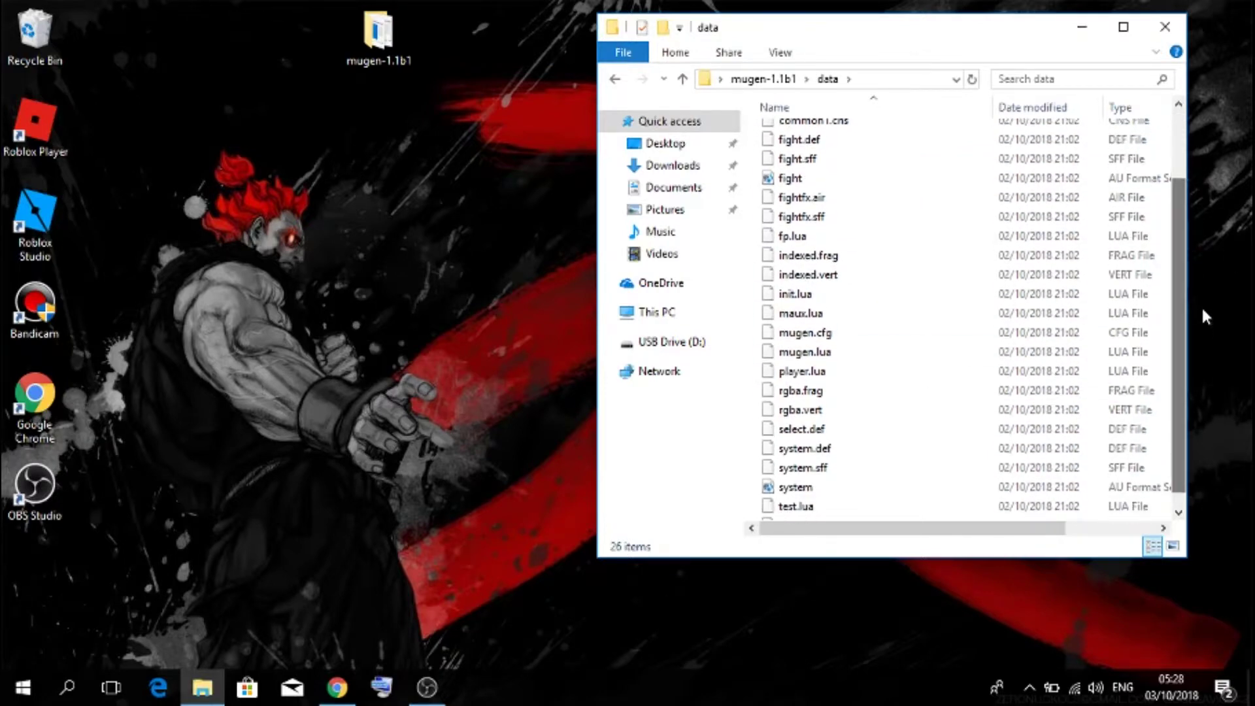
{"action": "left_click", "coordinate": [793, 434]}
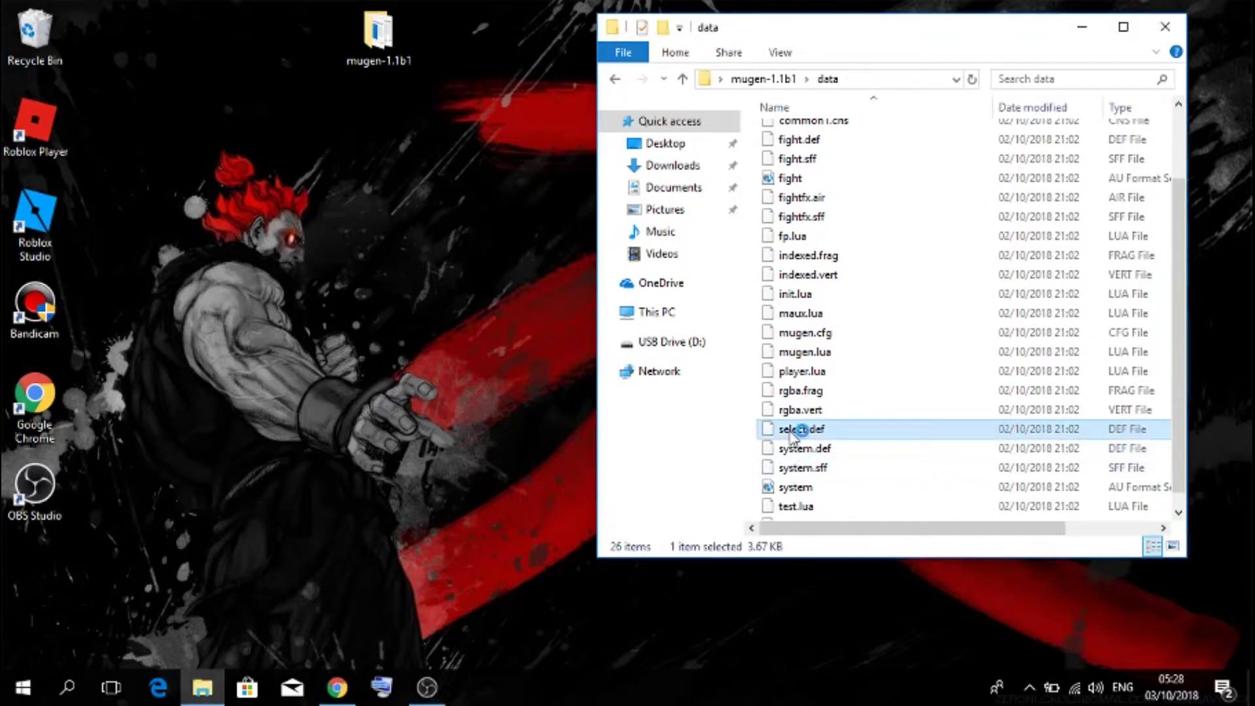
{"action": "double_click", "coordinate": [793, 434]}
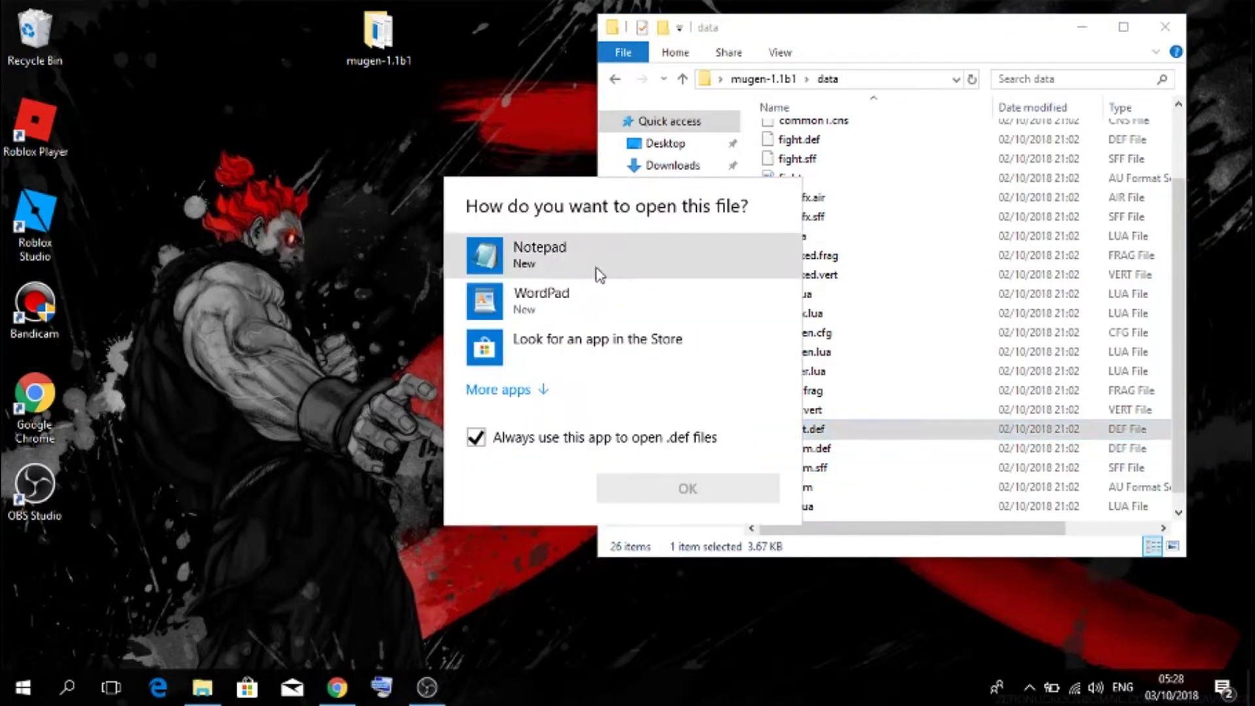
{"action": "left_click", "coordinate": [537, 260]}
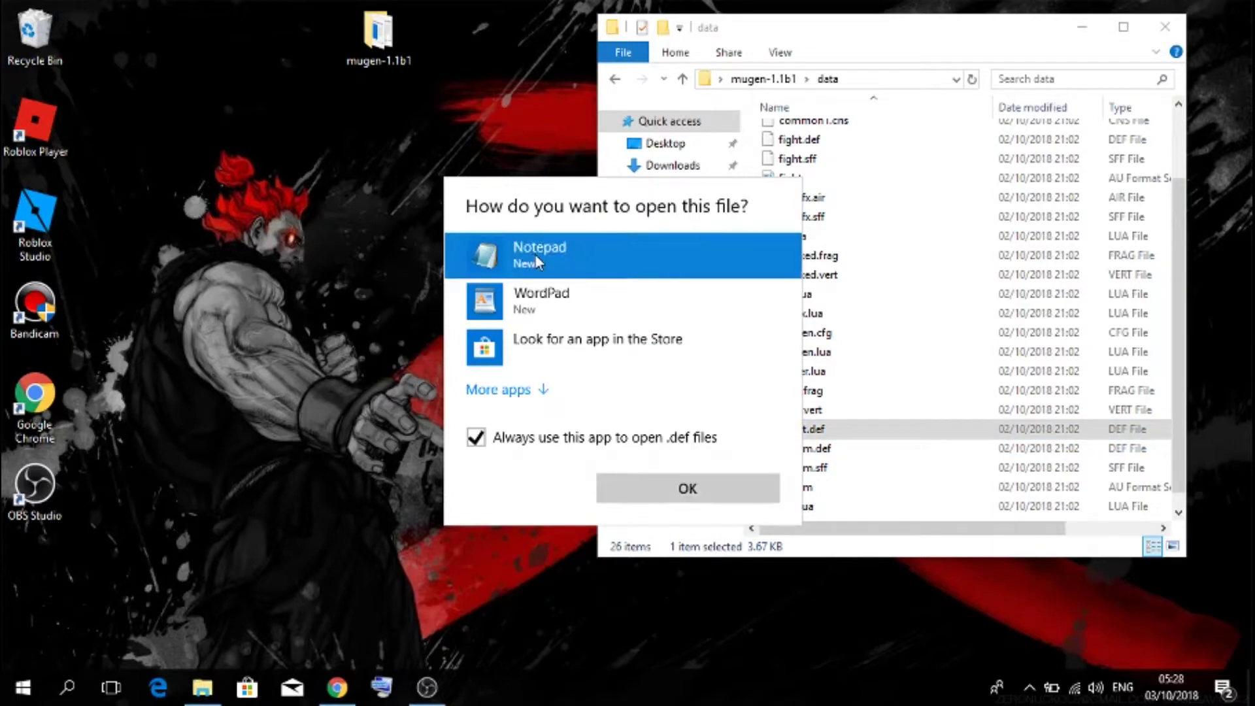
Step: Add a symbioteonslaught line after kfm720 in select.def's character list and save
{"action": "left_click", "coordinate": [681, 485]}
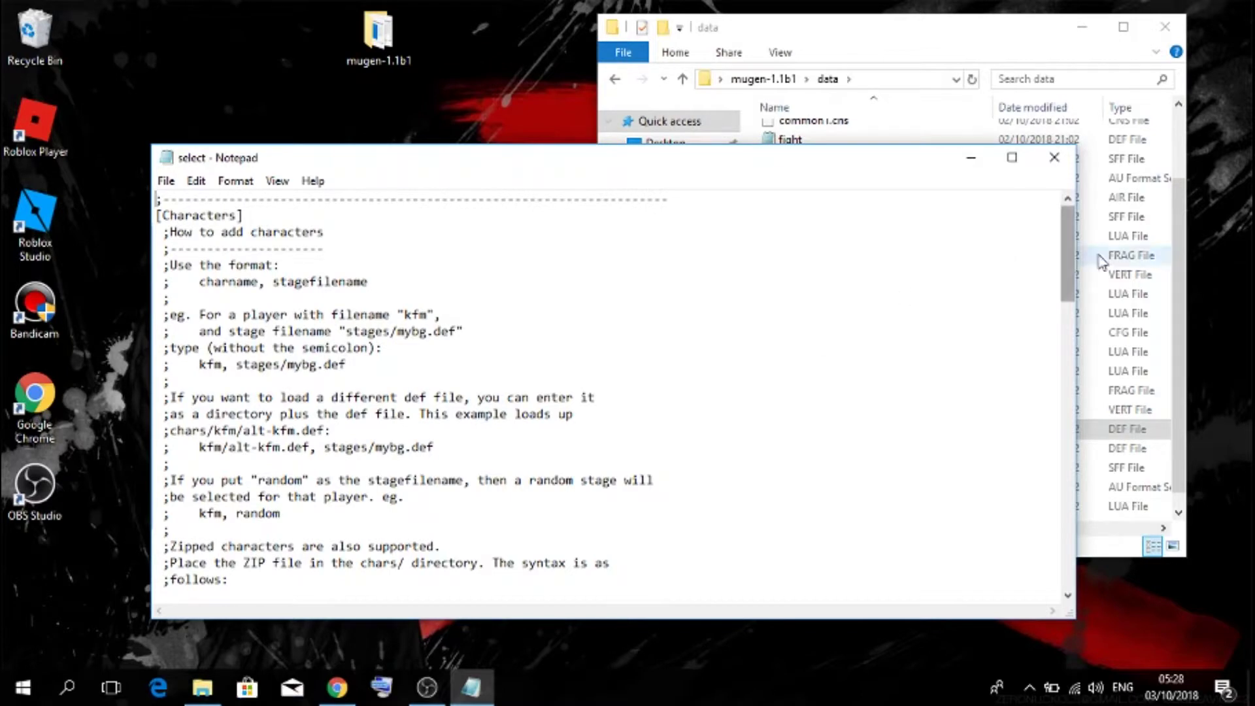
{"action": "left_click_drag", "start_coordinate": [1070, 263], "coordinate": [1087, 484]}
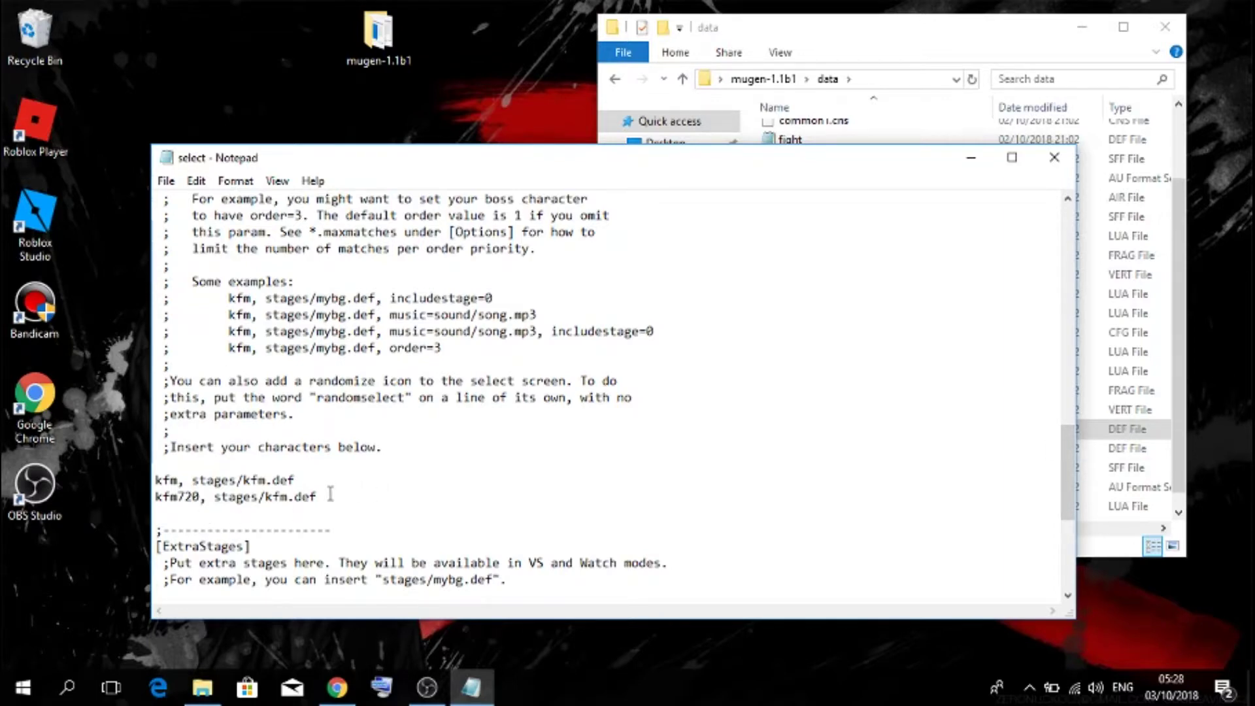
{"action": "key", "text": "Return"}
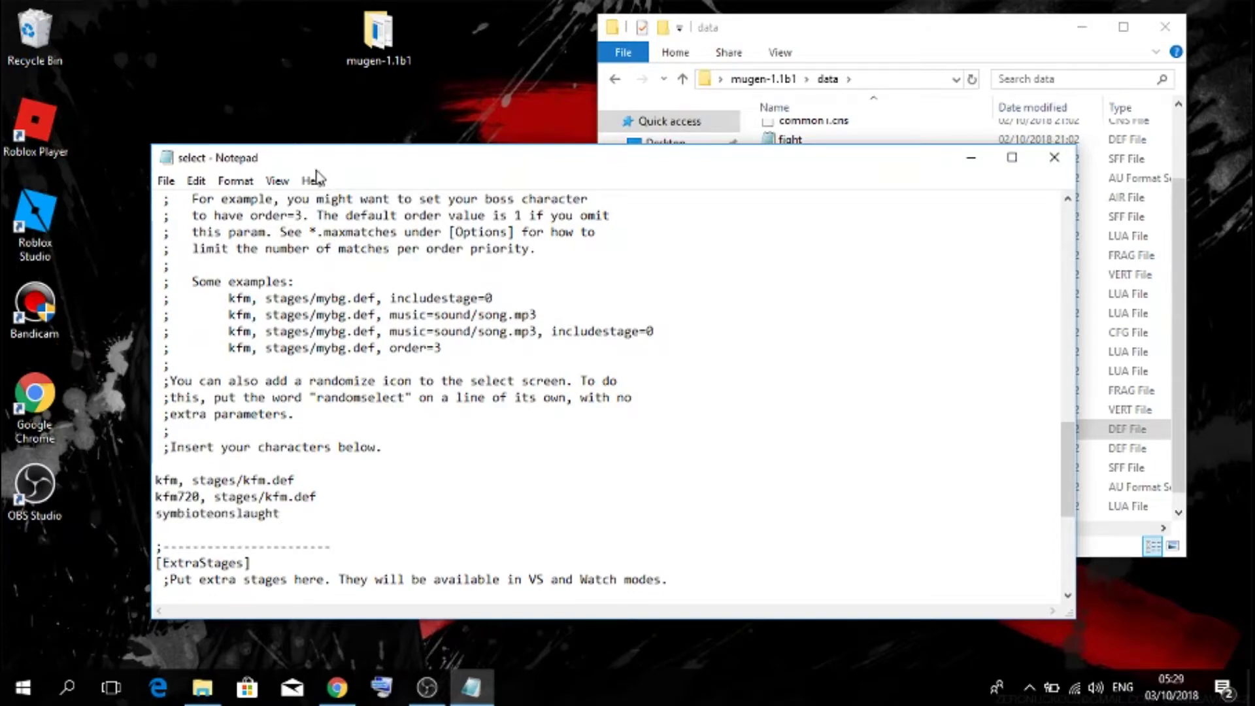
{"action": "scroll", "coordinate": [170, 196], "scroll_direction": "up", "scroll_amount": 1}
{"action": "left_click", "coordinate": [168, 183]}
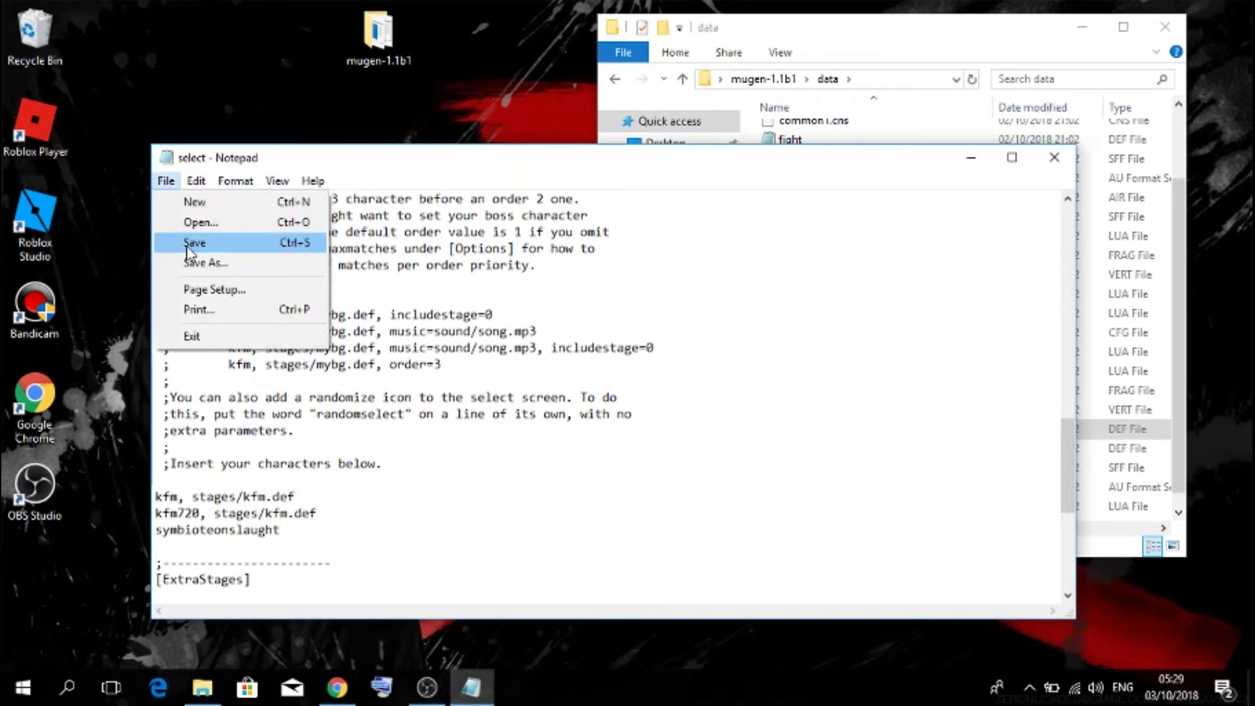
{"action": "left_click", "coordinate": [189, 243]}
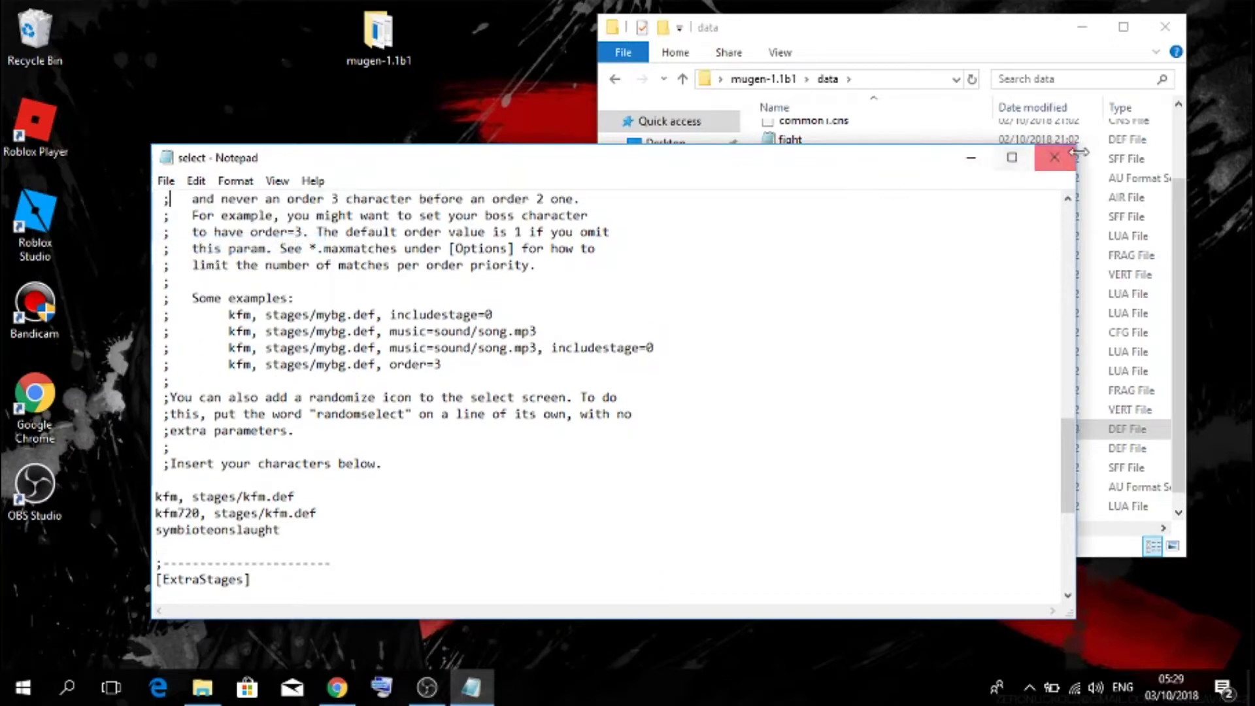
Step: Close Notepad and launch the mugen application from the mugen-1.1b1 folder
{"action": "left_click", "coordinate": [1071, 170]}
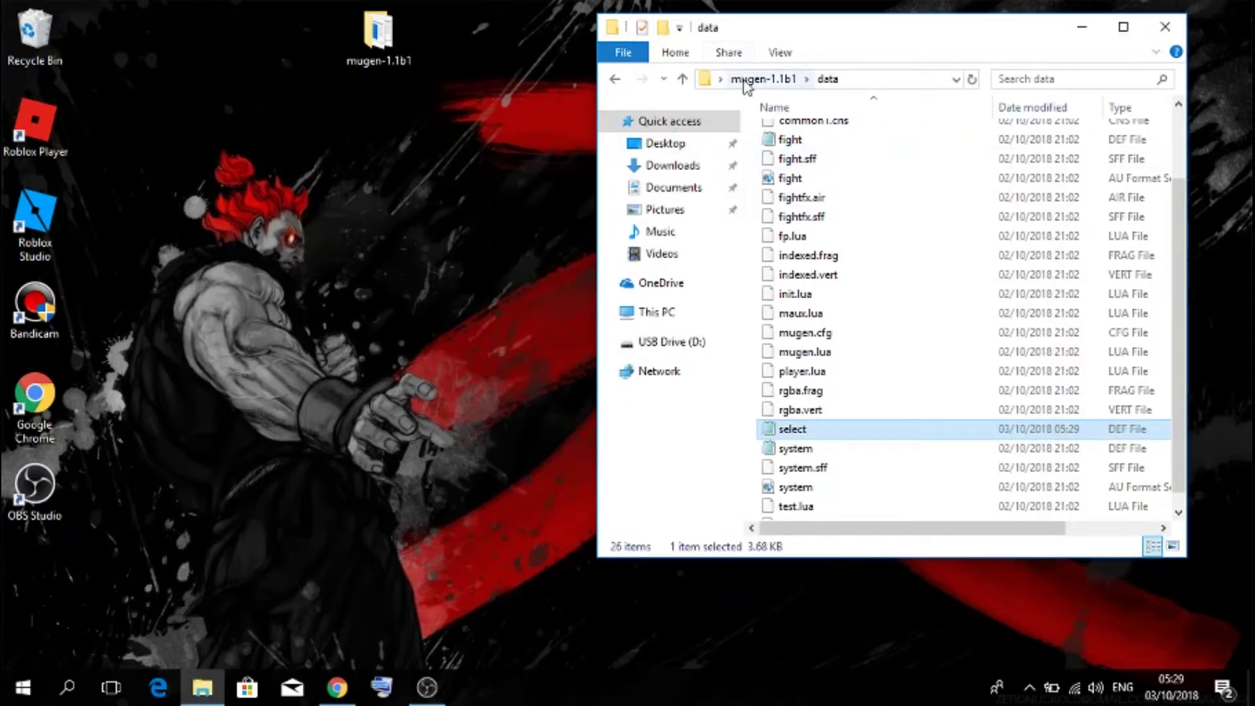
{"action": "left_click", "coordinate": [745, 80]}
{"action": "left_click", "coordinate": [785, 331]}
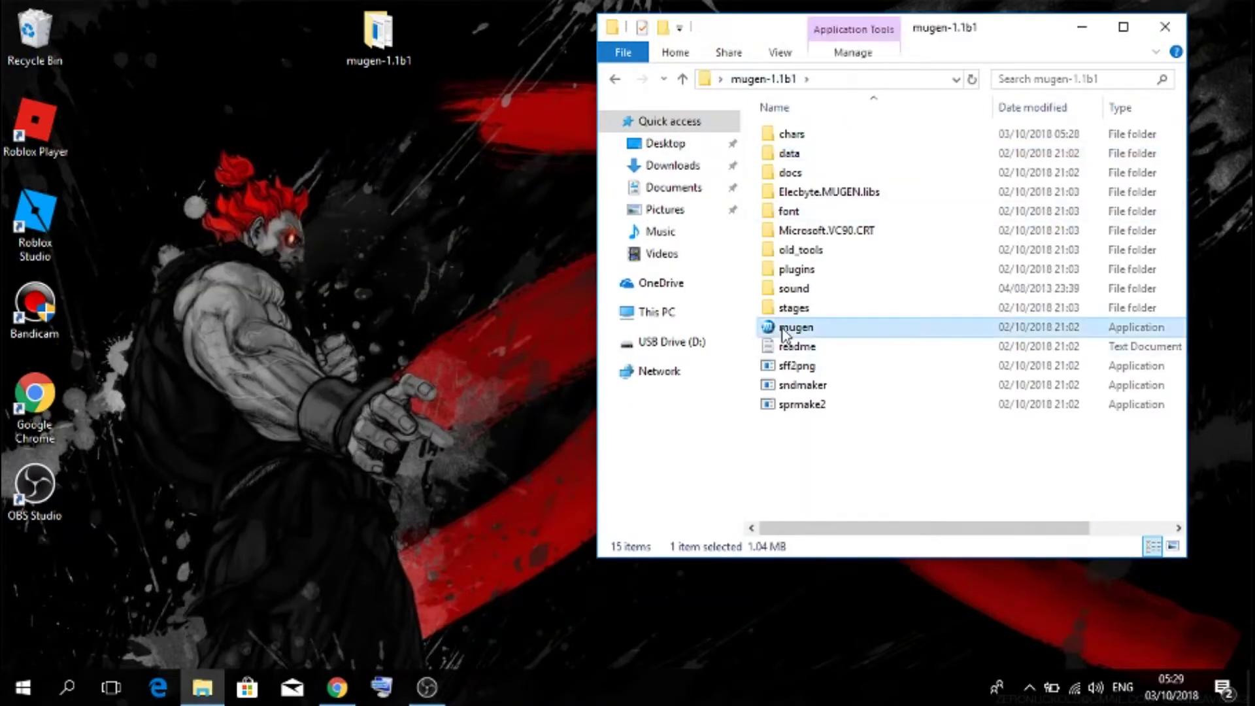
{"action": "double_click", "coordinate": [785, 331]}
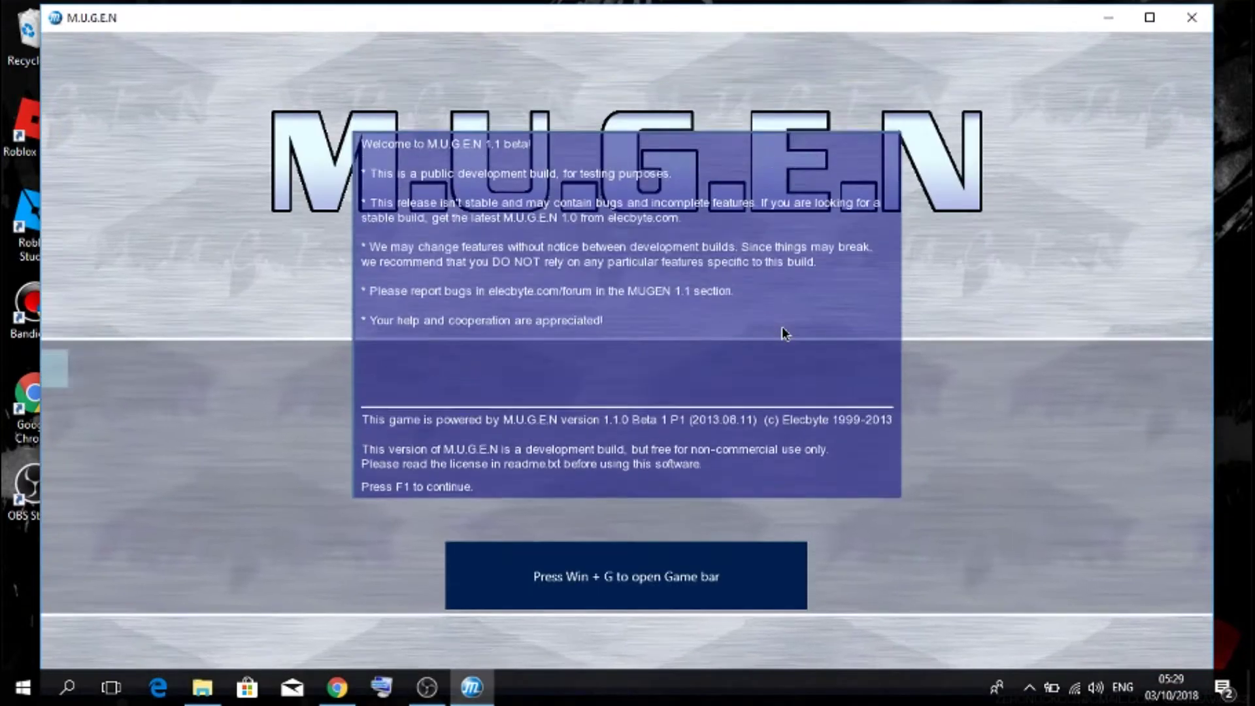
Step: Dismiss the welcome notice, enter Training mode and put player 1 on Symbiote Onslaught
{"action": "key", "text": "F1"}
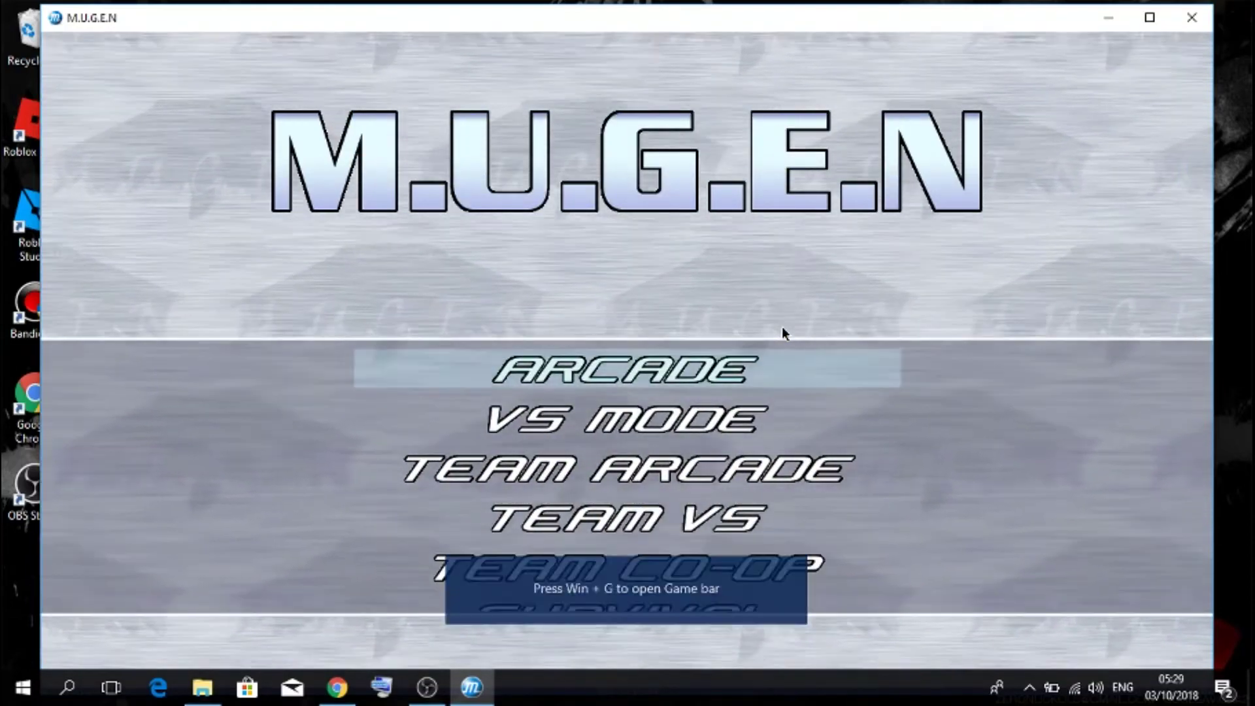
{"action": "key", "text": "Down"}
{"action": "key", "text": "Down"}
{"action": "key", "text": "Down"}
{"action": "key", "text": "Down"}
{"action": "key", "text": "Down"}
{"action": "key", "text": "Down"}
{"action": "key", "text": "Down"}
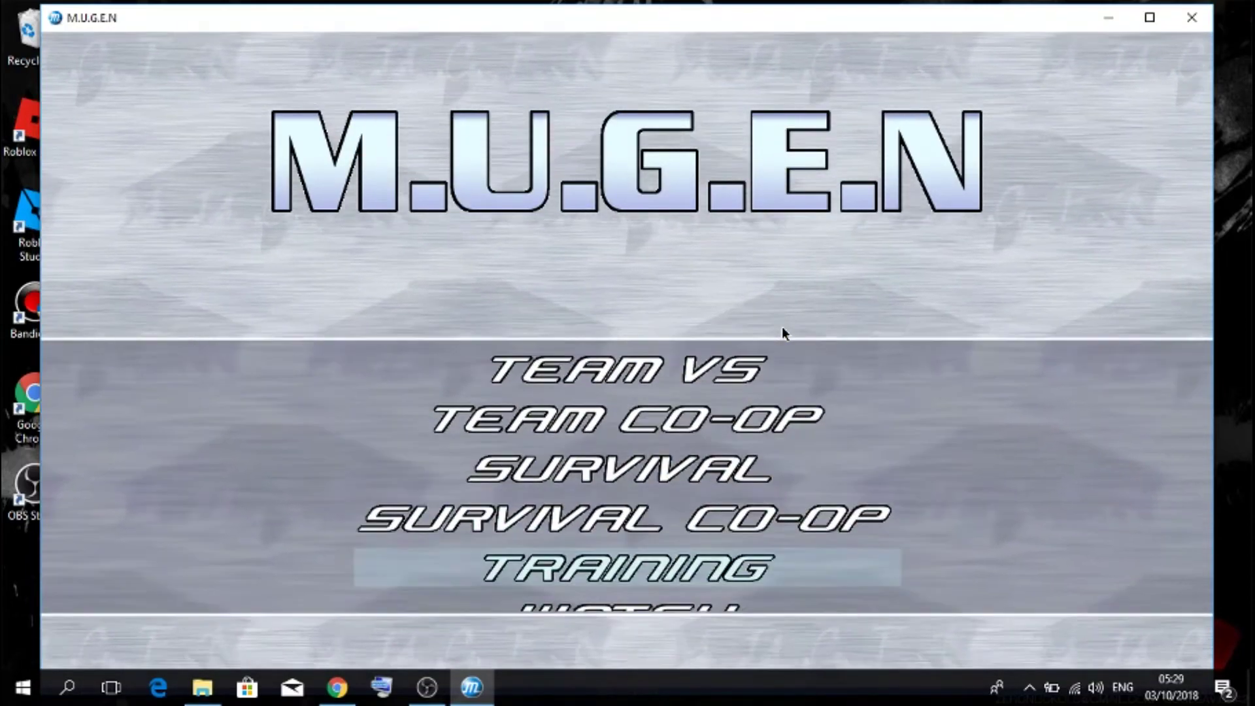
{"action": "key", "text": "Return"}
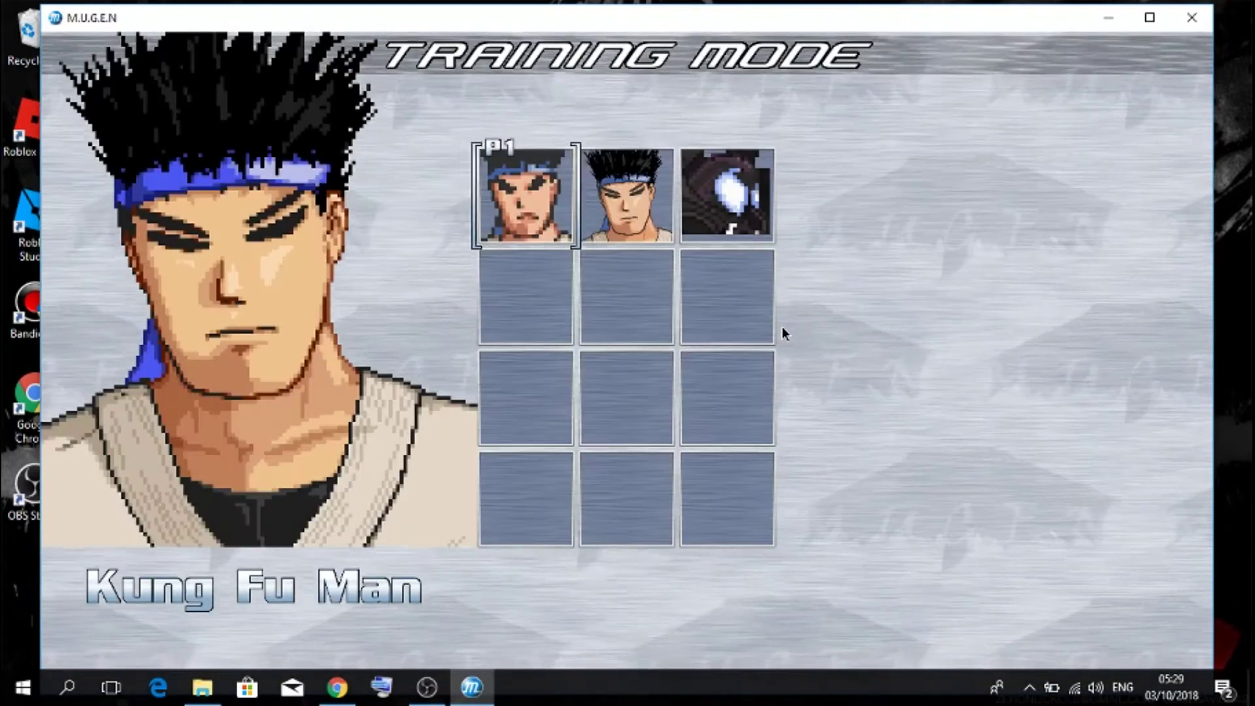
{"action": "key", "text": "Right"}
{"action": "key", "text": "Right"}
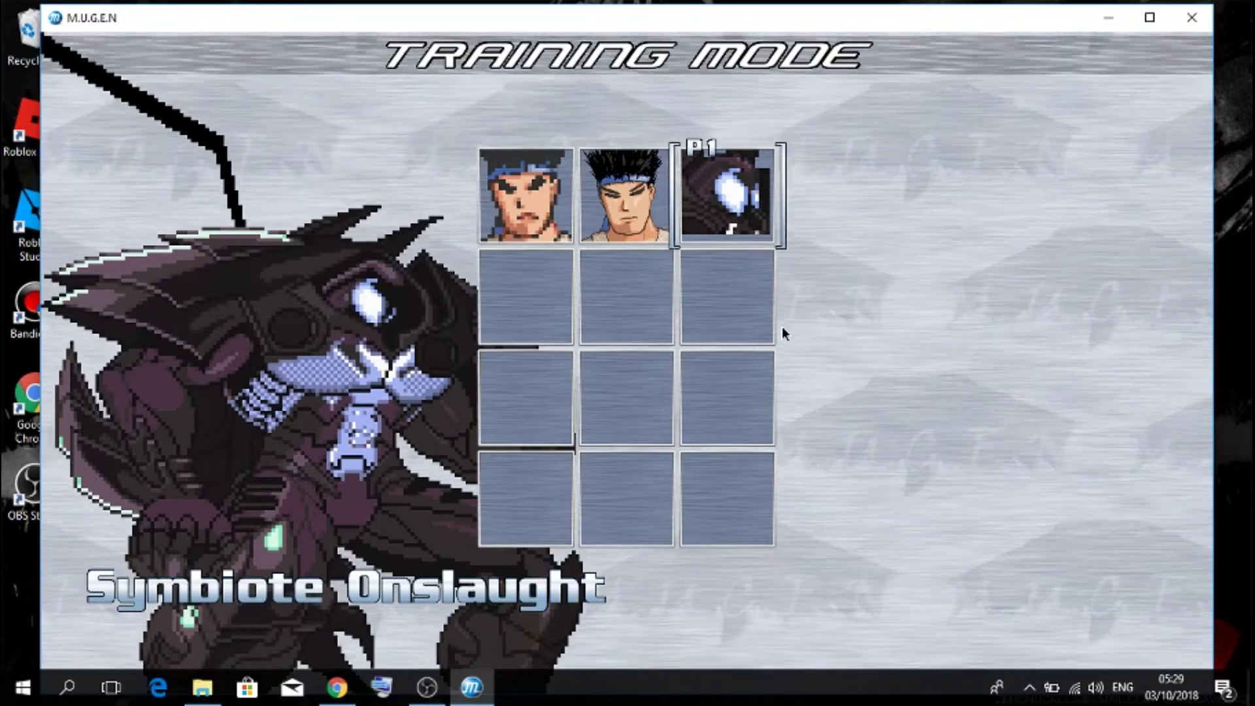
Step: Start the Symbiote Onslaught vs Kung Fu Man training match maximized, then return to OBS
{"action": "key", "text": "Return"}
{"action": "key", "text": "Return"}
{"action": "key", "text": "Return"}
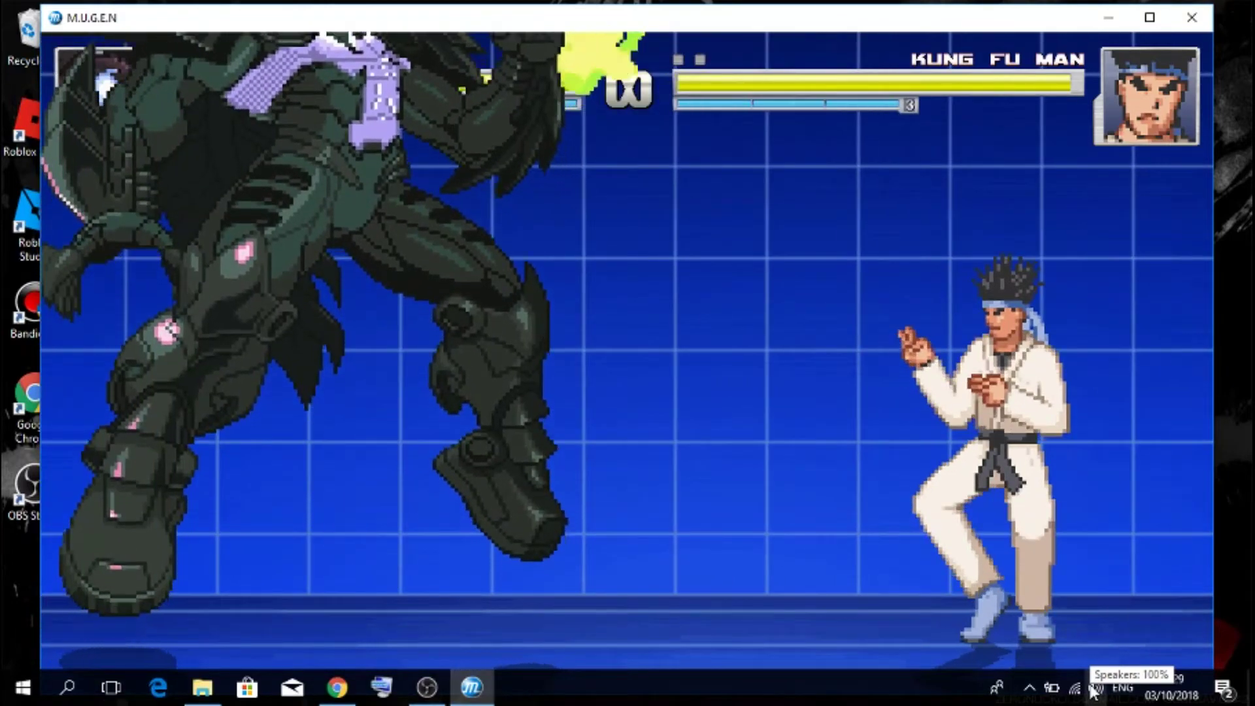
{"action": "left_click", "coordinate": [1161, 18]}
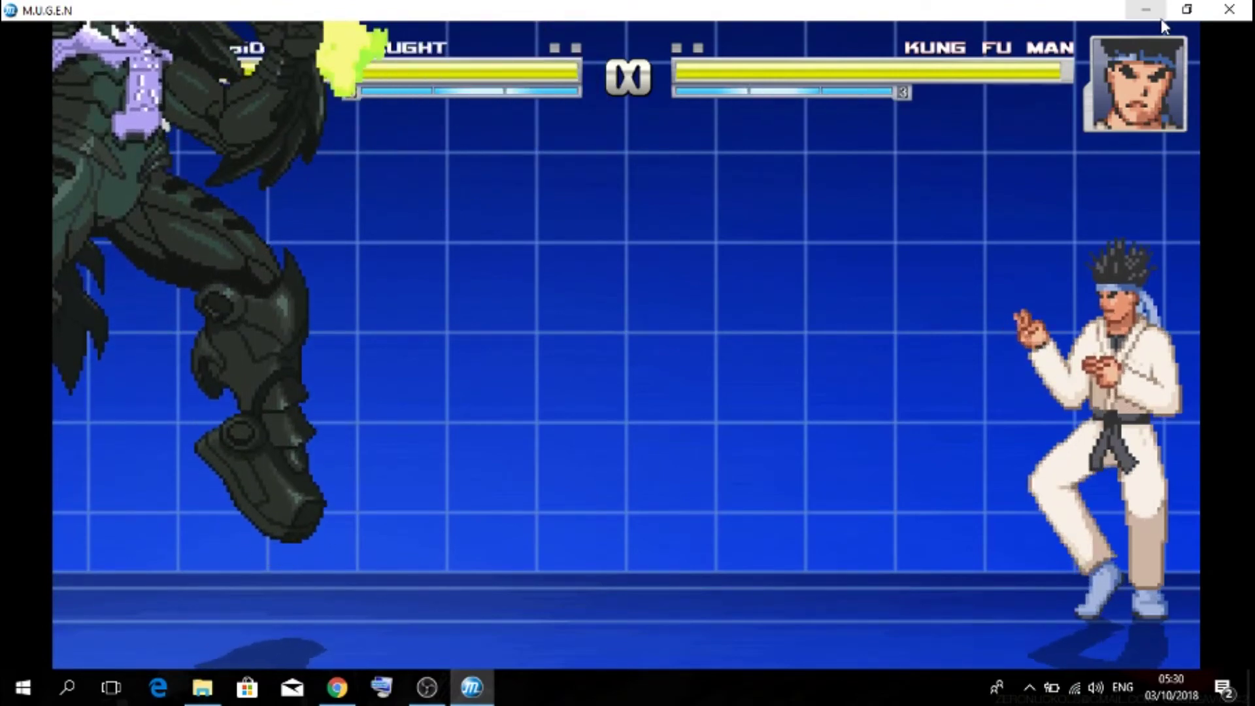
{"action": "left_click", "coordinate": [427, 687]}
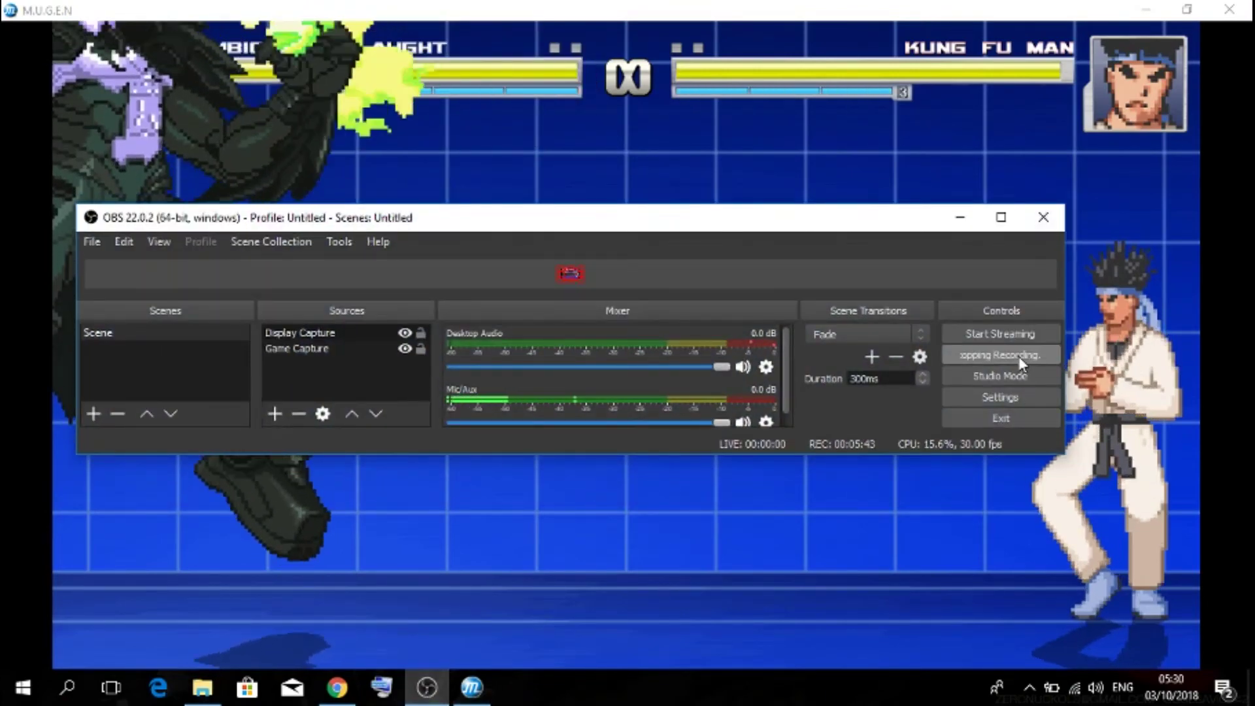